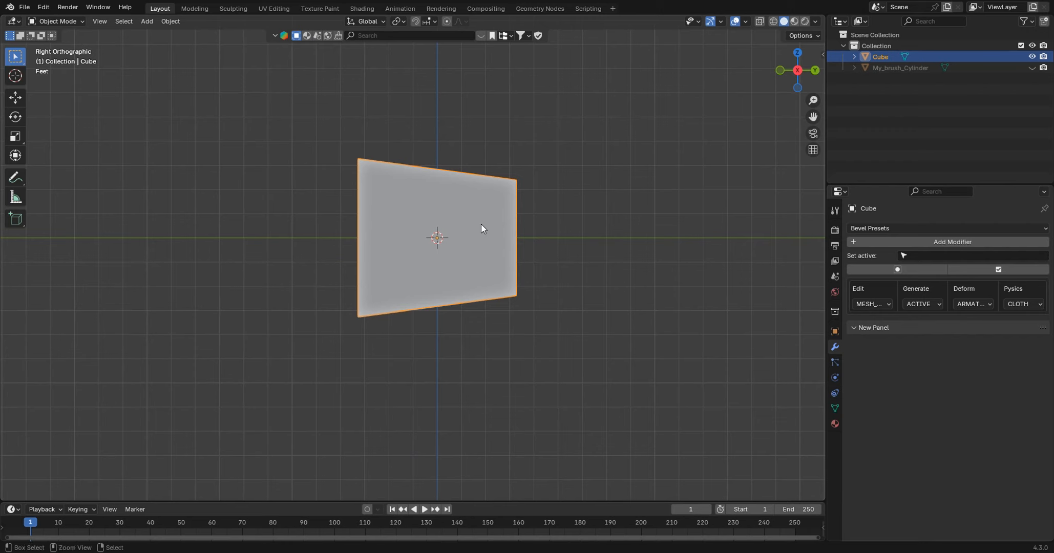
Start a Difference cut on the cube using the profile brush, and scale down the gear profile with the shortcut help shown.
{"action": "key", "text": "ctrl+shift+x"}
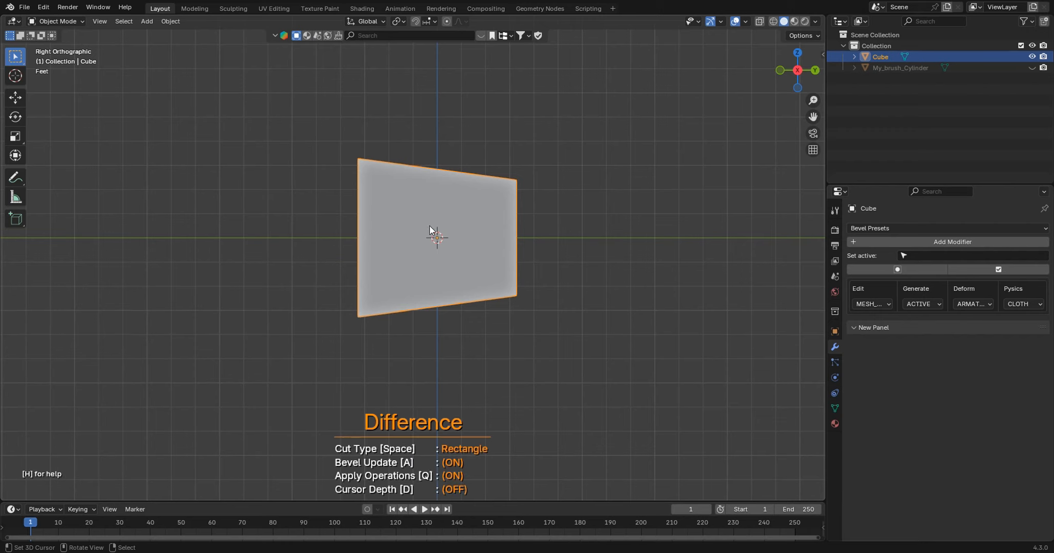
{"action": "key", "text": "t"}
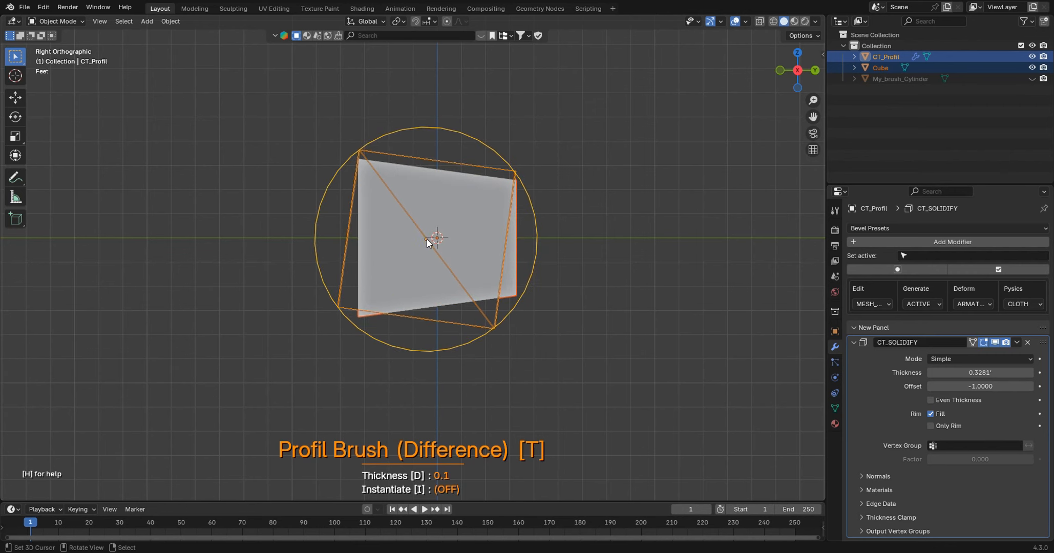
{"action": "scroll", "coordinate": [428, 242], "scroll_direction": "up", "scroll_amount": 1}
{"action": "scroll", "coordinate": [427, 239], "scroll_direction": "up", "scroll_amount": 1}
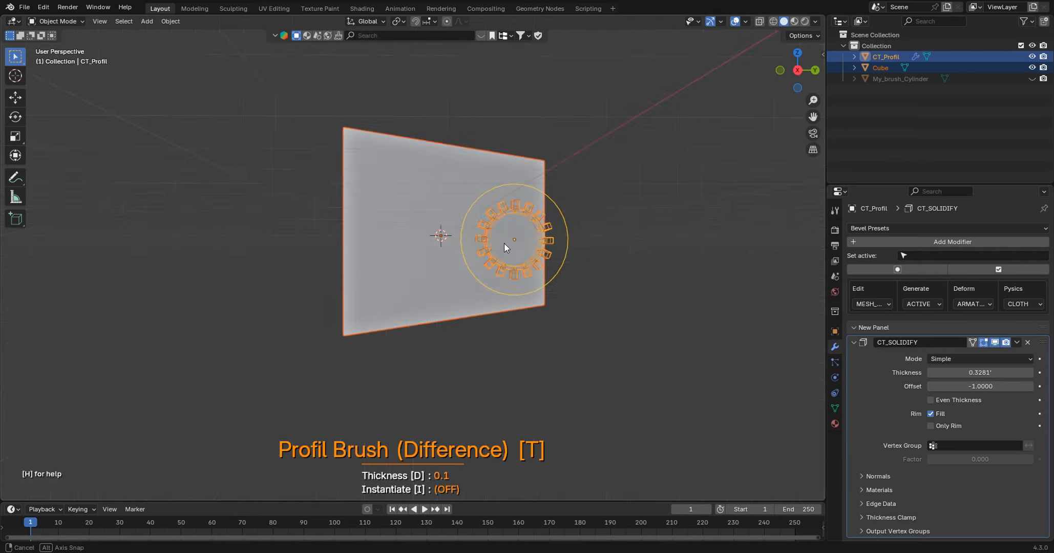
{"action": "mouse_move", "coordinate": [504, 242]}
{"action": "middle_mouse_down"}
{"action": "mouse_move", "coordinate": [517, 298]}
{"action": "mouse_move", "coordinate": [430, 291]}
{"action": "mouse_move", "coordinate": [405, 274]}
{"action": "middle_mouse_up"}
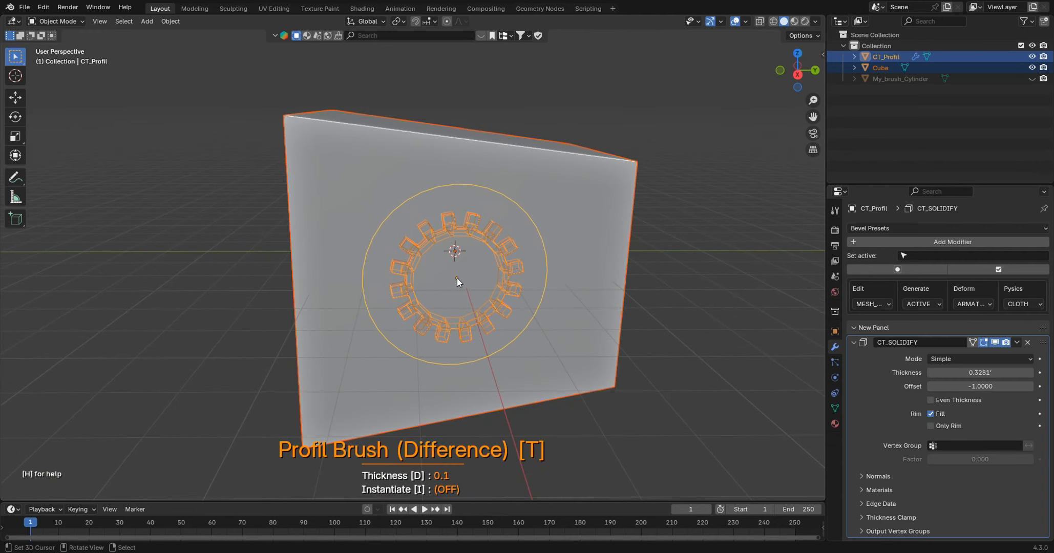
{"action": "key", "text": "h"}
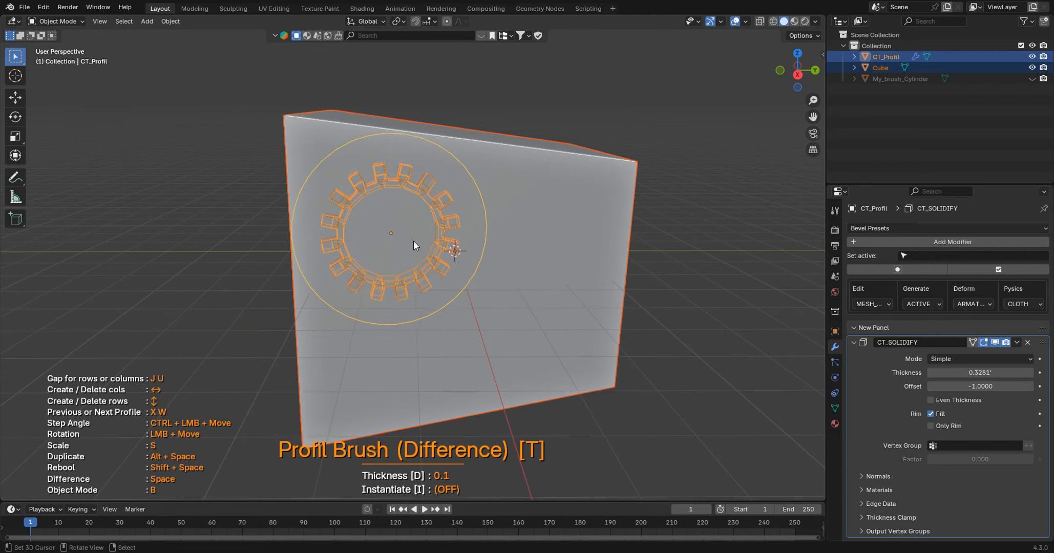
{"action": "key", "text": "s"}
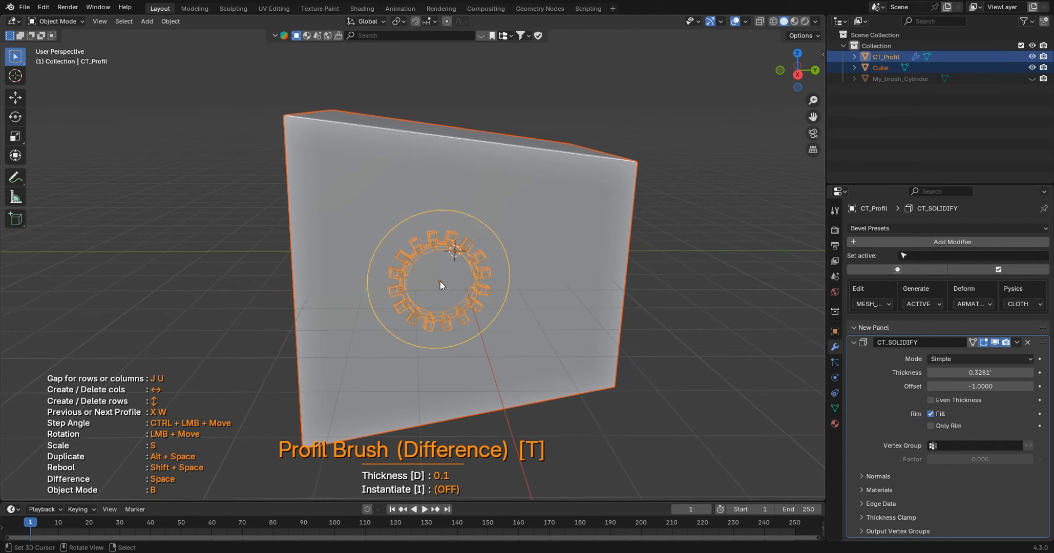
Repeat the gear profile in an array of two columns and two rows.
{"action": "key", "text": "Right"}
{"action": "key", "text": "Left"}
{"action": "key", "text": "Right"}
{"action": "key", "text": "Up"}
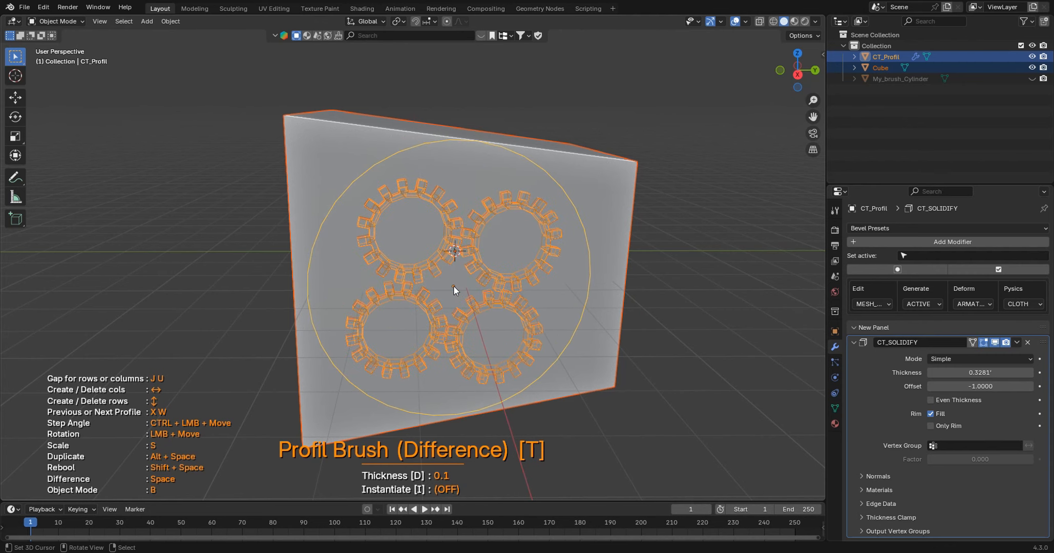
Adjust the gap between the two gear rows so that they are clearly separated on the cube's face.
{"action": "key", "text": "u"}
{"action": "key", "text": "u"}
{"action": "key", "text": "u"}
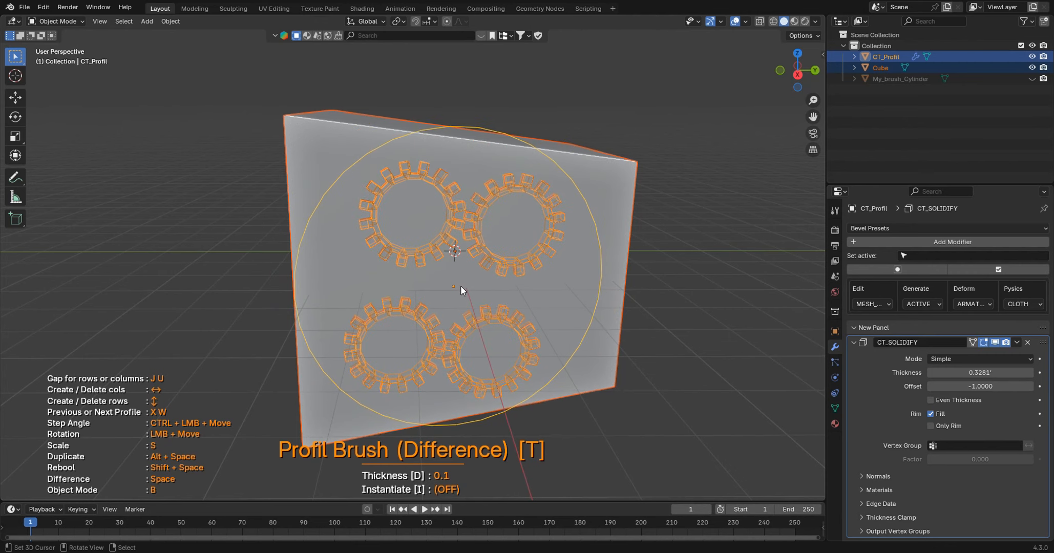
{"action": "key", "text": "u"}
{"action": "key", "text": "u"}
{"action": "key", "text": "u"}
{"action": "key", "text": "u"}
{"action": "key", "text": "u"}
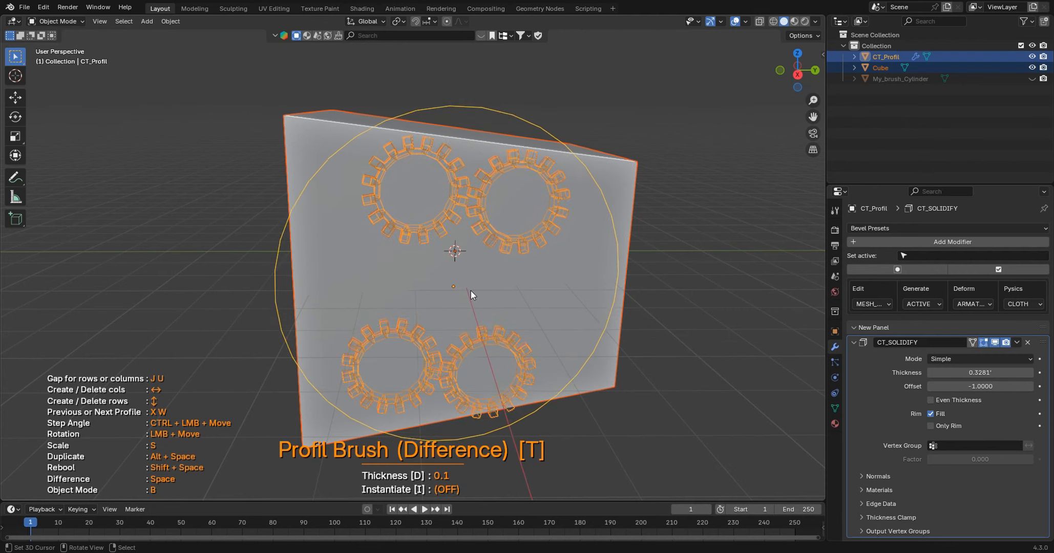
{"action": "key", "text": "j"}
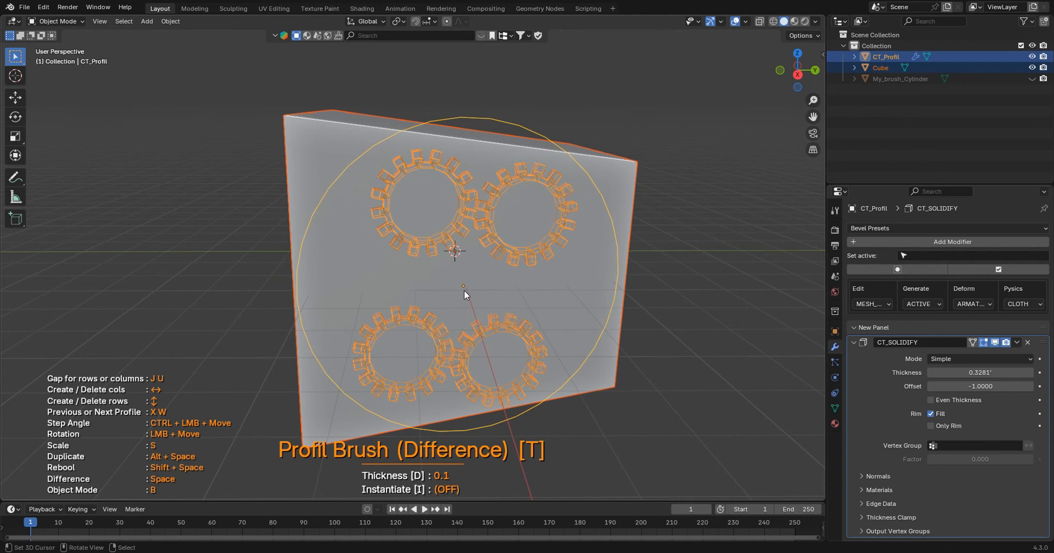
{"action": "key", "text": "u"}
{"action": "key", "text": "j"}
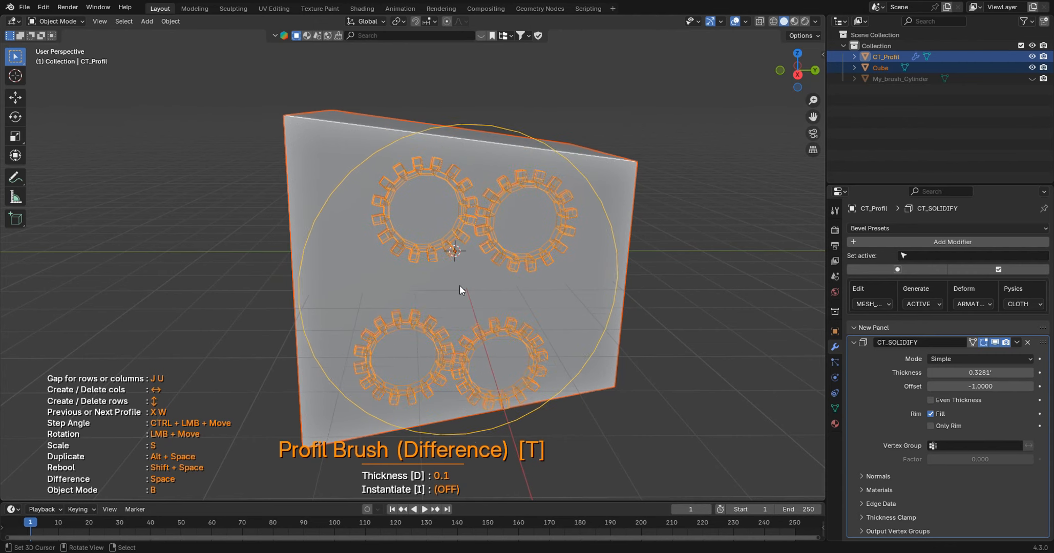
{"action": "key", "text": "j"}
{"action": "key", "text": "j"}
{"action": "key", "text": "u"}
{"action": "key", "text": "u"}
{"action": "key", "text": "j"}
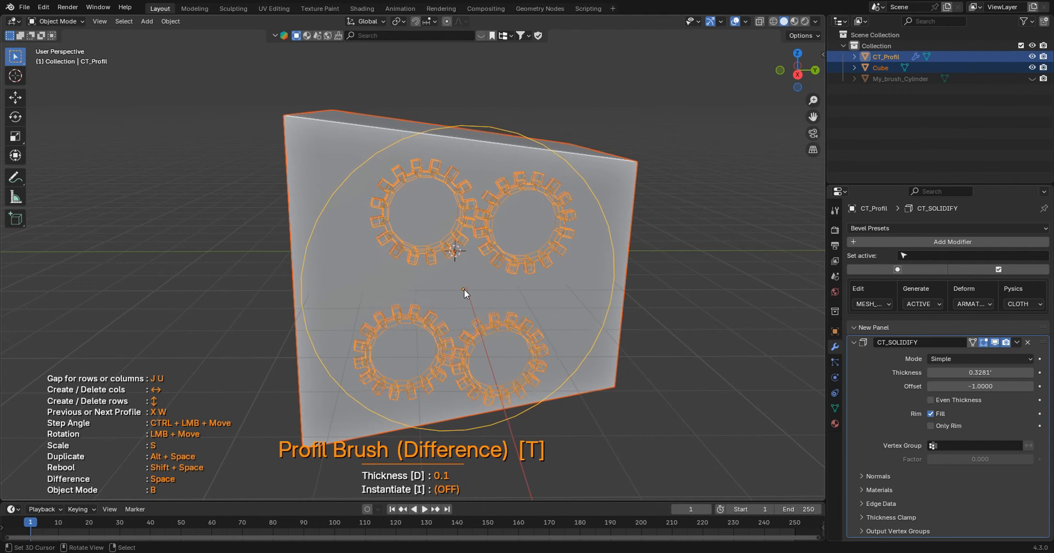
Scale down, space out and rotate the two-by-two gear array, and cut it into the cube's side face.
{"action": "key", "text": "s"}
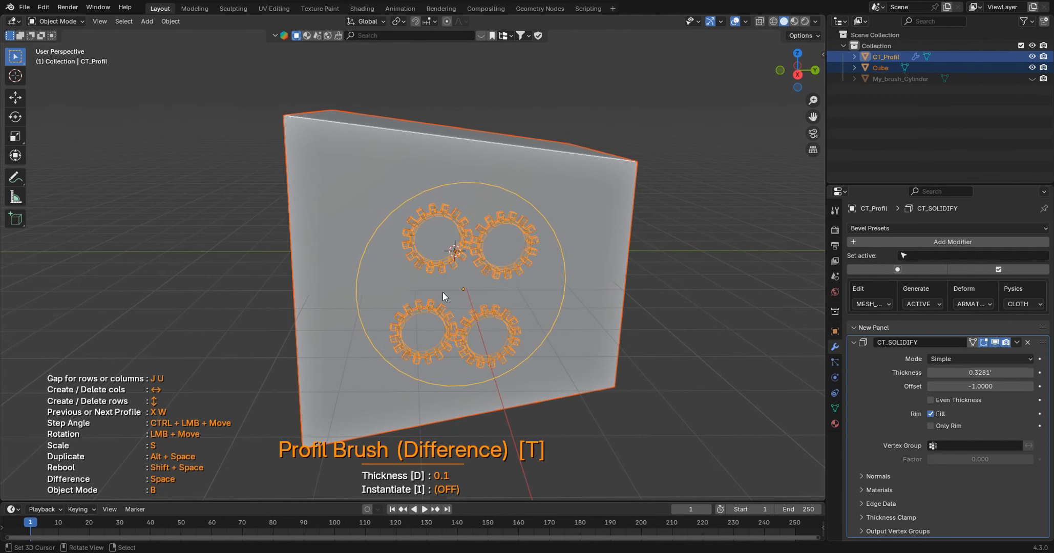
{"action": "scroll", "coordinate": [442, 292], "scroll_direction": "up", "scroll_amount": 1}
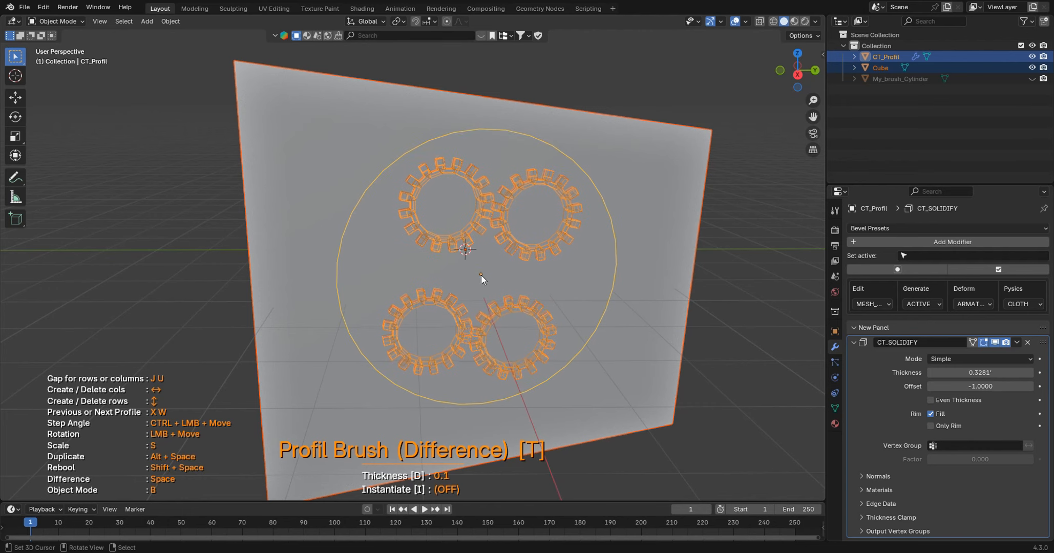
{"action": "key", "text": "u"}
{"action": "key", "text": "u"}
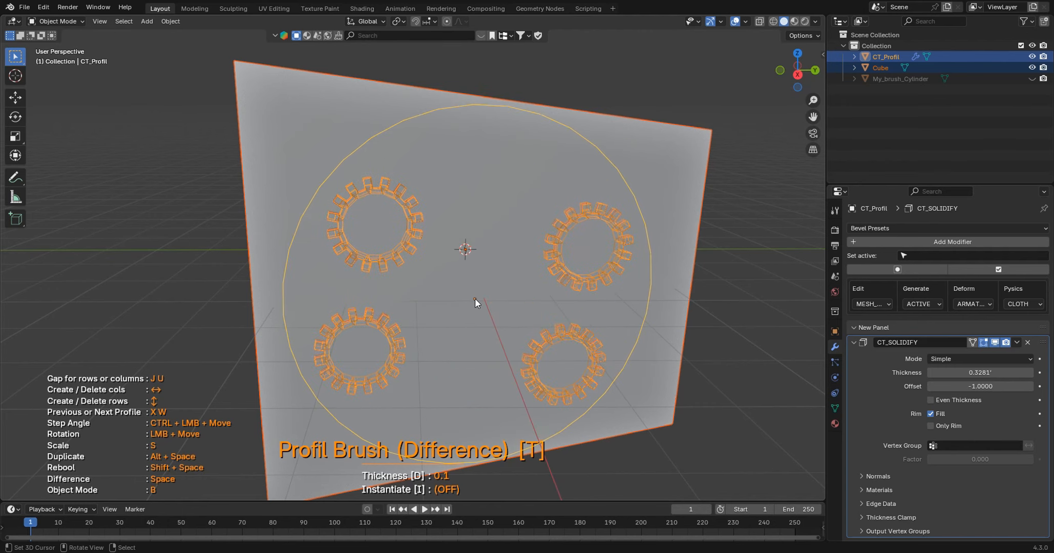
{"action": "mouse_move", "coordinate": [475, 298]}
{"action": "left_mouse_down"}
{"action": "mouse_move", "coordinate": [448, 283]}
{"action": "mouse_move", "coordinate": [414, 287]}
{"action": "mouse_move", "coordinate": [444, 270]}
{"action": "mouse_move", "coordinate": [430, 266]}
{"action": "left_mouse_up"}
{"action": "left_click", "coordinate": [471, 284]}
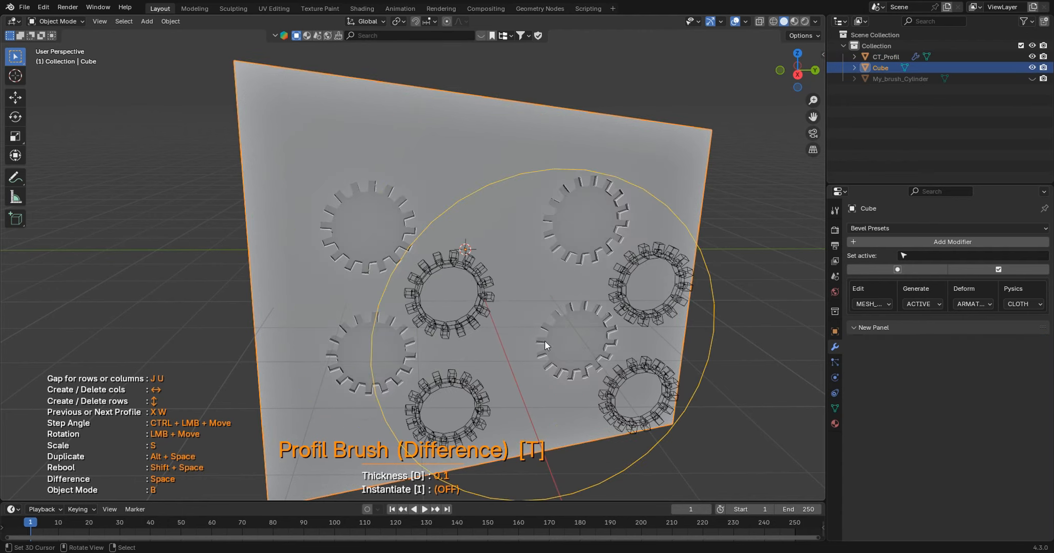
Examine the gear cuts up close and preview other brush profiles, returning to the gear profile.
{"action": "mouse_move", "coordinate": [540, 285]}
{"action": "middle_mouse_down"}
{"action": "mouse_move", "coordinate": [567, 299]}
{"action": "mouse_move", "coordinate": [533, 284]}
{"action": "middle_mouse_up"}
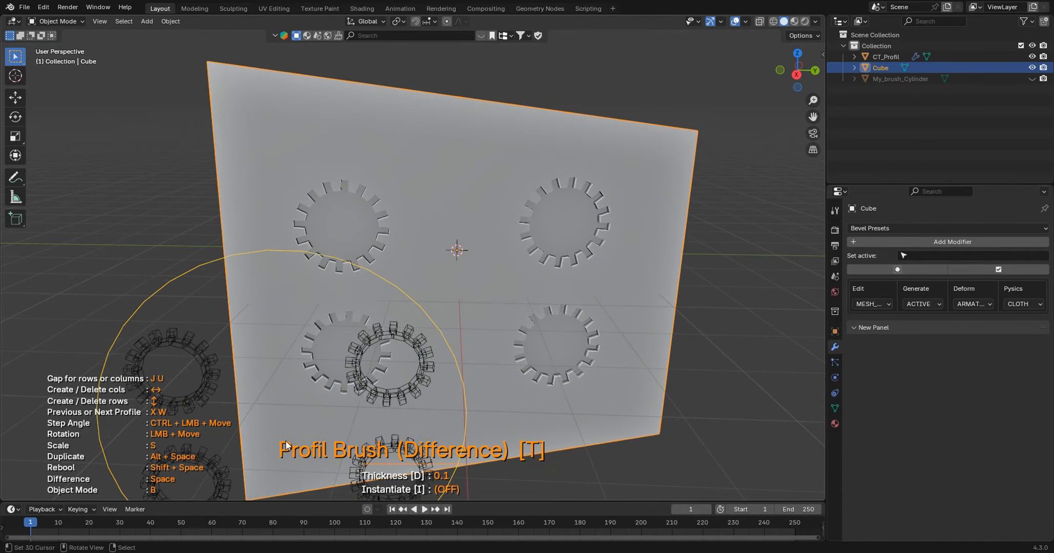
{"action": "middle_click_drag", "start_coordinate": [541, 364], "coordinate": [522, 340]}
{"action": "scroll", "coordinate": [528, 270], "scroll_direction": "up", "scroll_amount": 3}
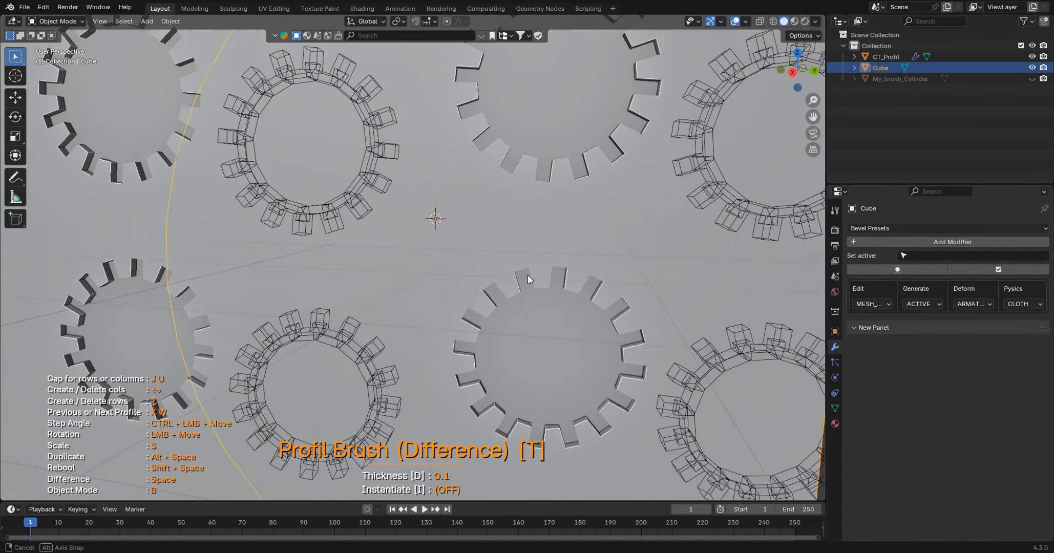
{"action": "mouse_move", "coordinate": [528, 275]}
{"action": "middle_mouse_down"}
{"action": "mouse_move", "coordinate": [533, 299]}
{"action": "mouse_move", "coordinate": [560, 288]}
{"action": "middle_mouse_up"}
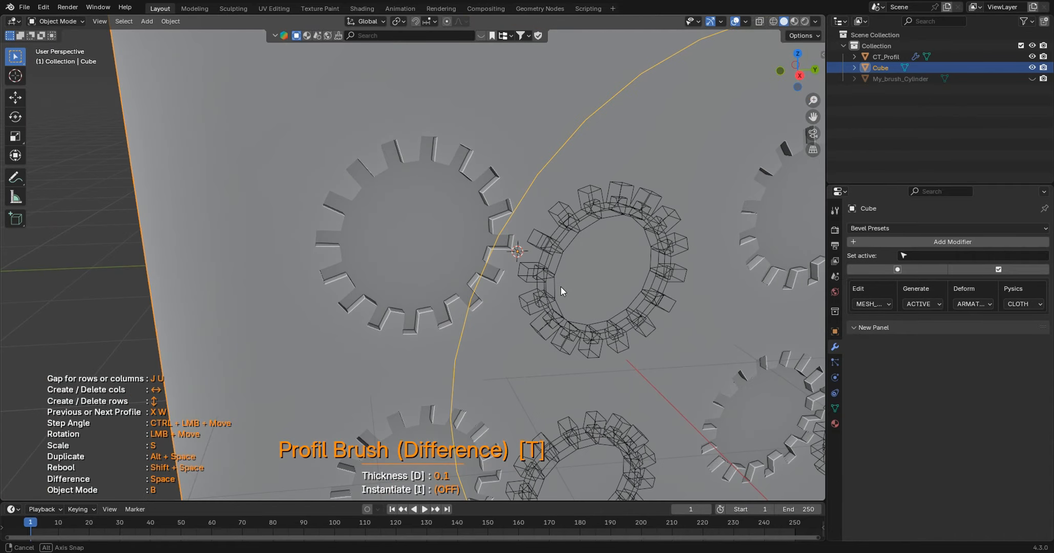
{"action": "scroll", "coordinate": [555, 272], "scroll_direction": "up", "scroll_amount": 3}
{"action": "scroll", "coordinate": [558, 270], "scroll_direction": "down", "scroll_amount": 7}
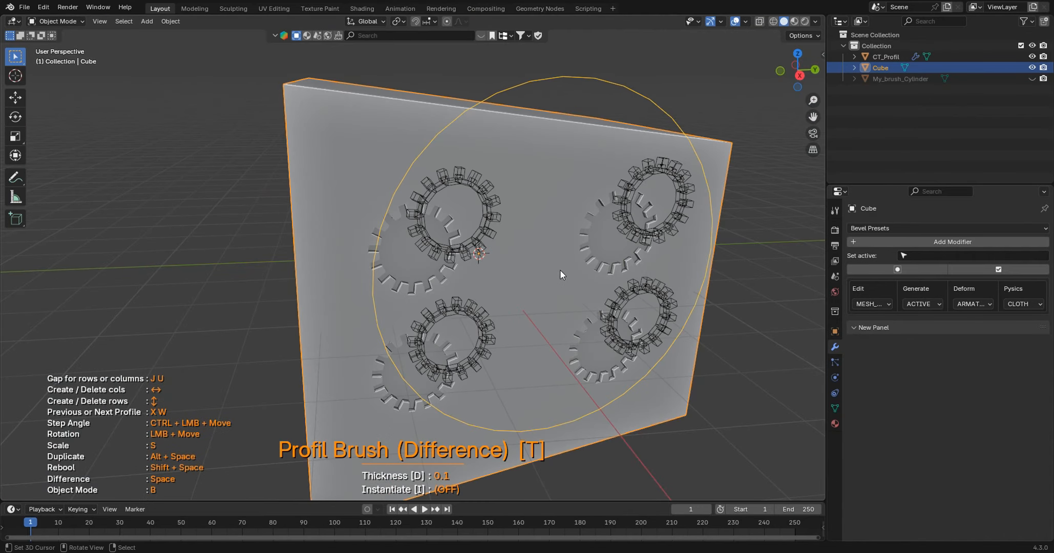
{"action": "key", "text": "x"}
{"action": "key", "text": "x"}
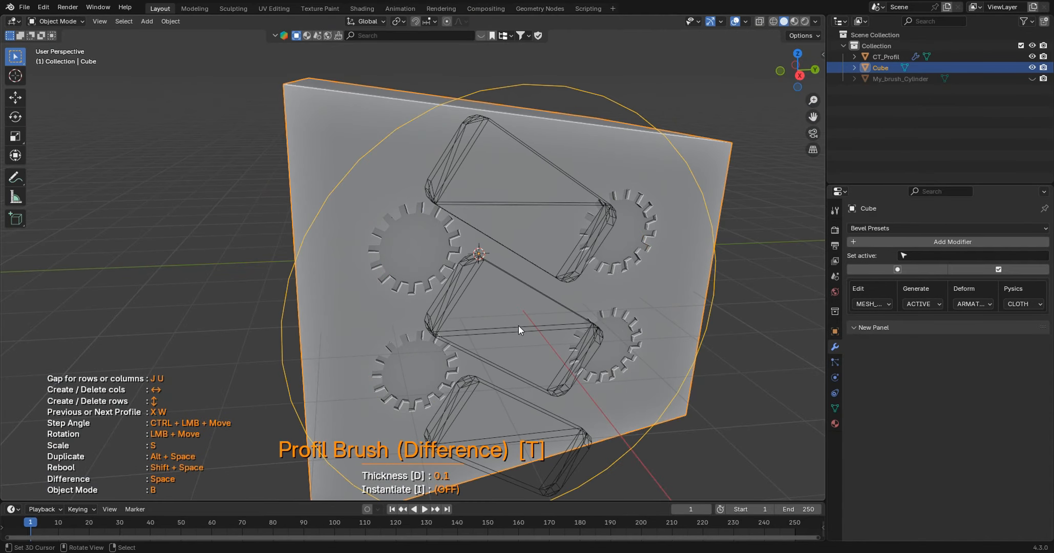
{"action": "key", "text": "w"}
{"action": "key", "text": "w"}
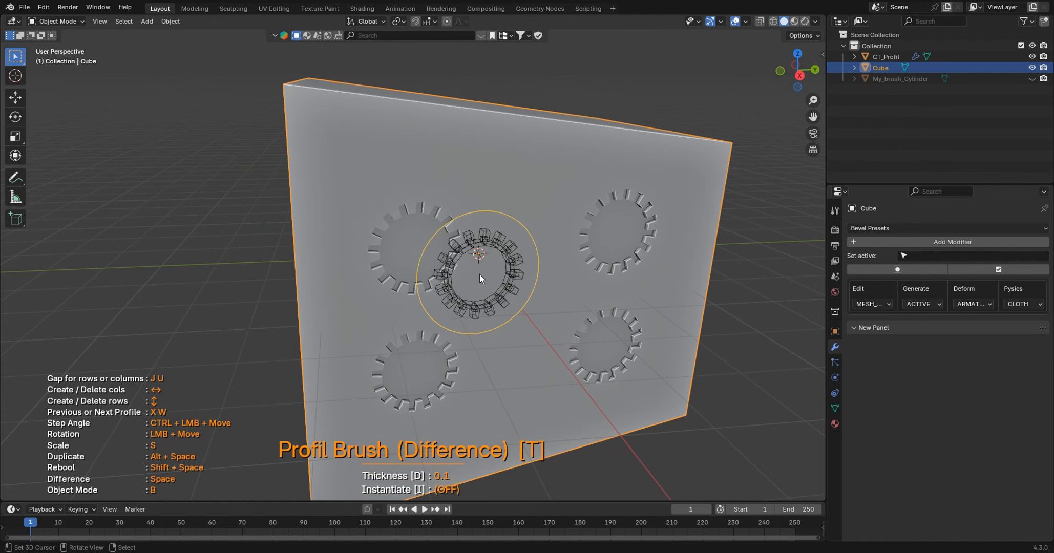
Switch the brush to the square frame profile and cut it into the cube's adjacent uncut face.
{"action": "mouse_move", "coordinate": [479, 274]}
{"action": "middle_mouse_down"}
{"action": "mouse_move", "coordinate": [459, 282]}
{"action": "mouse_move", "coordinate": [484, 258]}
{"action": "middle_mouse_up"}
{"action": "key", "text": "x"}
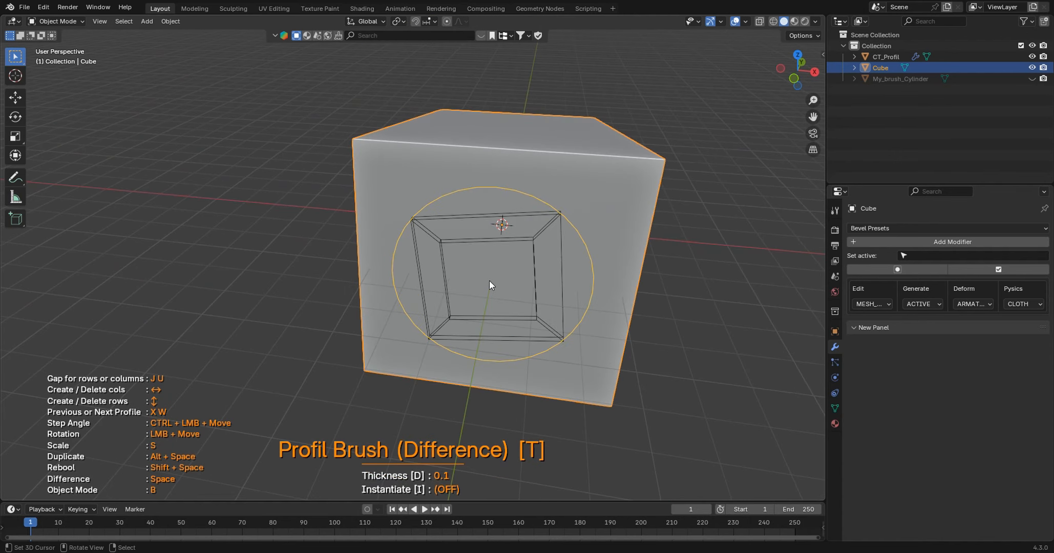
{"action": "left_click_drag", "start_coordinate": [488, 280], "coordinate": [491, 280]}
{"action": "mouse_move", "coordinate": [490, 280]}
{"action": "middle_mouse_down"}
{"action": "mouse_move", "coordinate": [618, 222]}
{"action": "mouse_move", "coordinate": [581, 213]}
{"action": "mouse_move", "coordinate": [567, 191]}
{"action": "mouse_move", "coordinate": [471, 148]}
{"action": "mouse_move", "coordinate": [523, 197]}
{"action": "middle_mouse_up"}
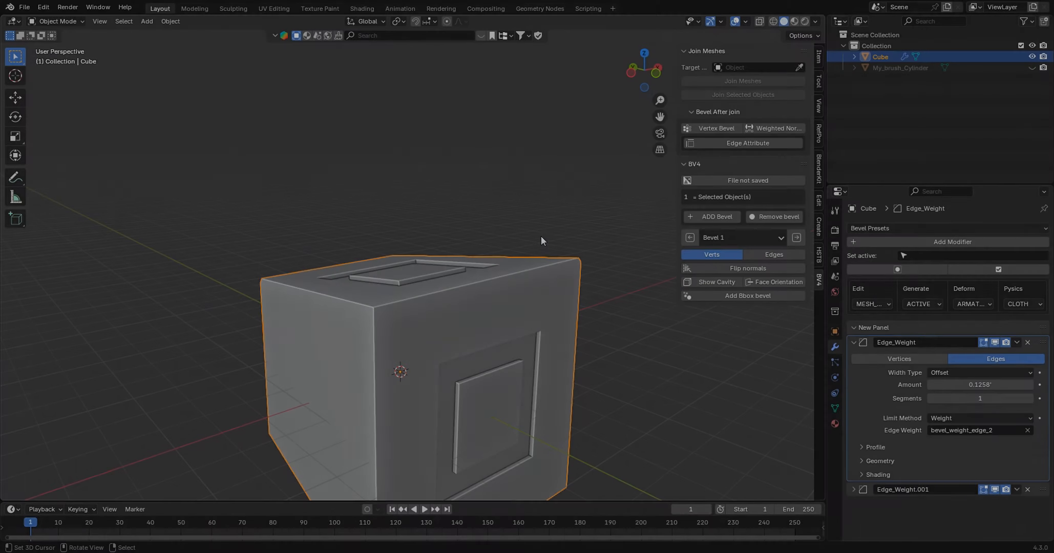
Slice off the top of the cube with a rectangular Rebool cut across its upper edge in front view.
{"action": "mouse_move", "coordinate": [540, 235]}
{"action": "middle_mouse_down"}
{"action": "mouse_move", "coordinate": [567, 239]}
{"action": "mouse_move", "coordinate": [520, 236]}
{"action": "middle_mouse_up"}
{"action": "key", "text": "KP_1"}
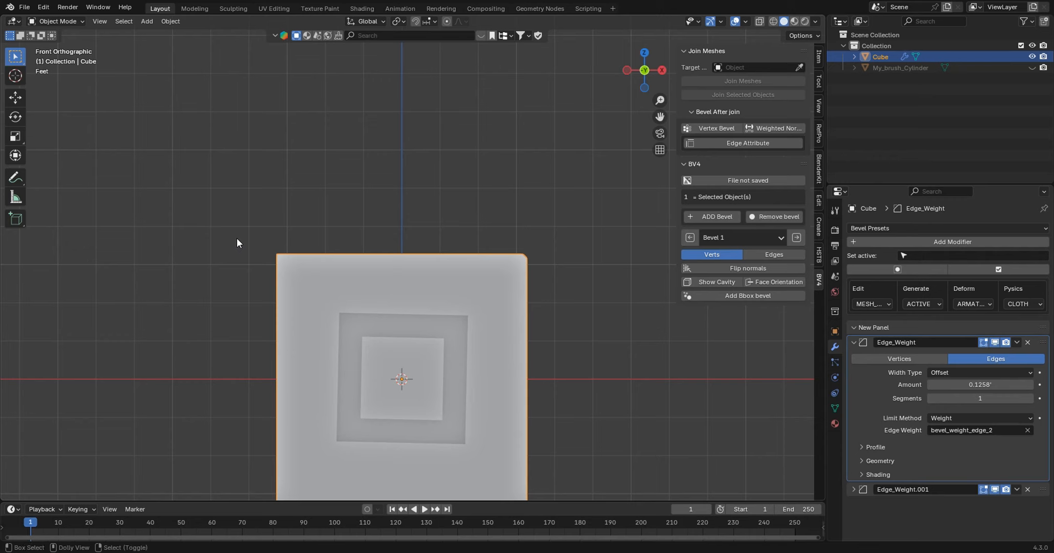
{"action": "key", "text": "ctrl+shift+x"}
{"action": "left_click_drag", "start_coordinate": [236, 230], "coordinate": [563, 271]}
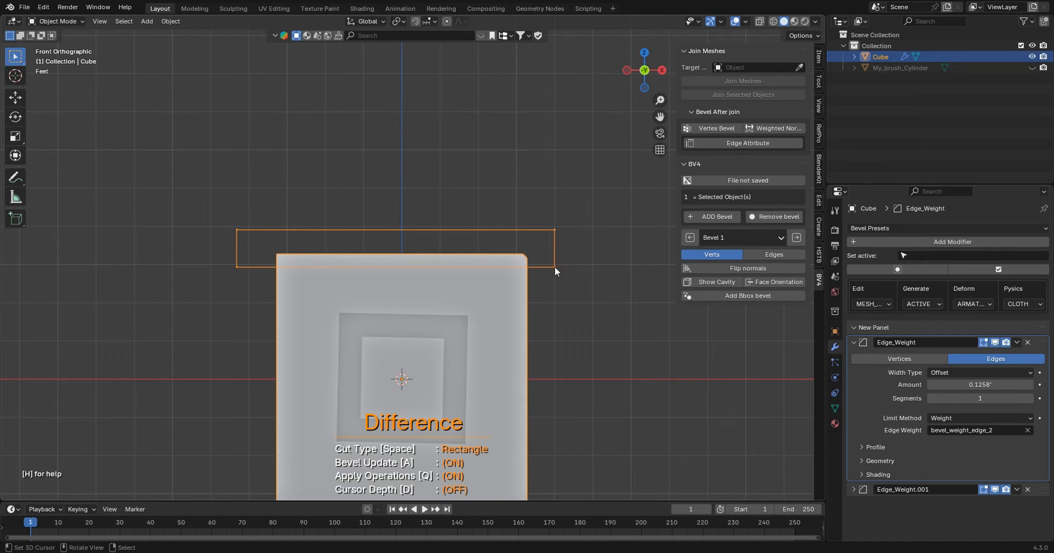
{"action": "key", "text": "shift"}
{"action": "key", "text": "shift"}
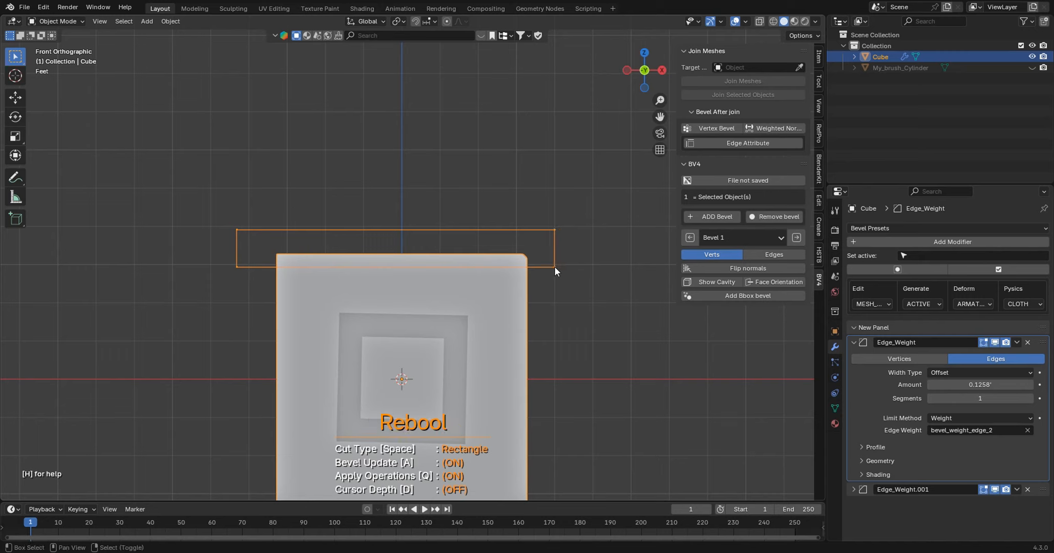
{"action": "key", "text": "shift"}
{"action": "left_click_drag", "start_coordinate": [554, 266], "coordinate": [573, 272]}
{"action": "key", "text": "shift"}
{"action": "key", "text": "shift"}
{"action": "middle_click_drag", "start_coordinate": [505, 193], "coordinate": [532, 223]}
Try moving the sliced-off top piece away from the cube.
{"action": "left_click", "coordinate": [521, 267]}
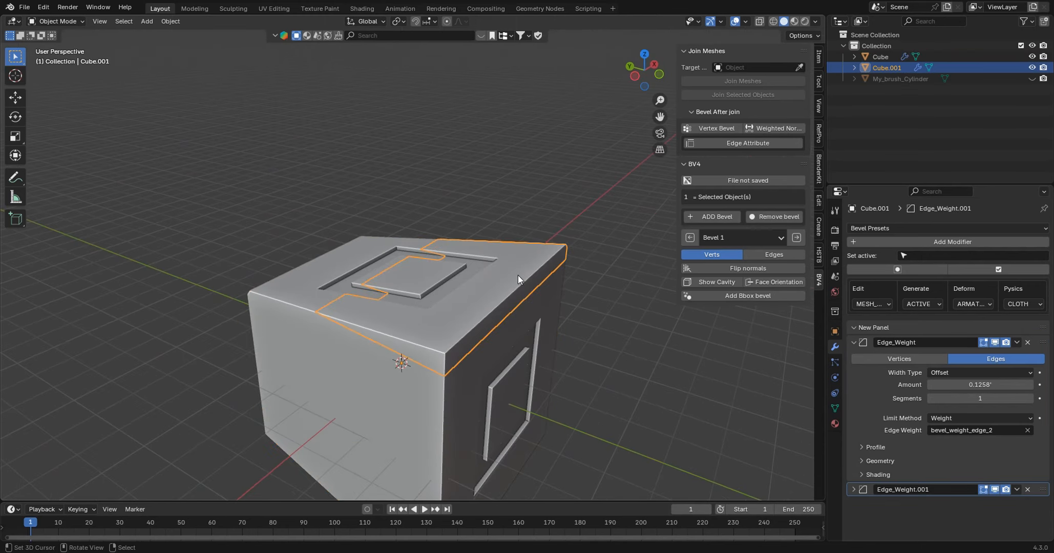
{"action": "key", "text": "g"}
{"action": "right_click", "coordinate": [545, 196]}
Deselect all objects, and start the cutting tool in Create mode with the shape type set to Line.
{"action": "middle_click_drag", "start_coordinate": [539, 223], "coordinate": [414, 247]}
{"action": "left_click", "coordinate": [568, 182]}
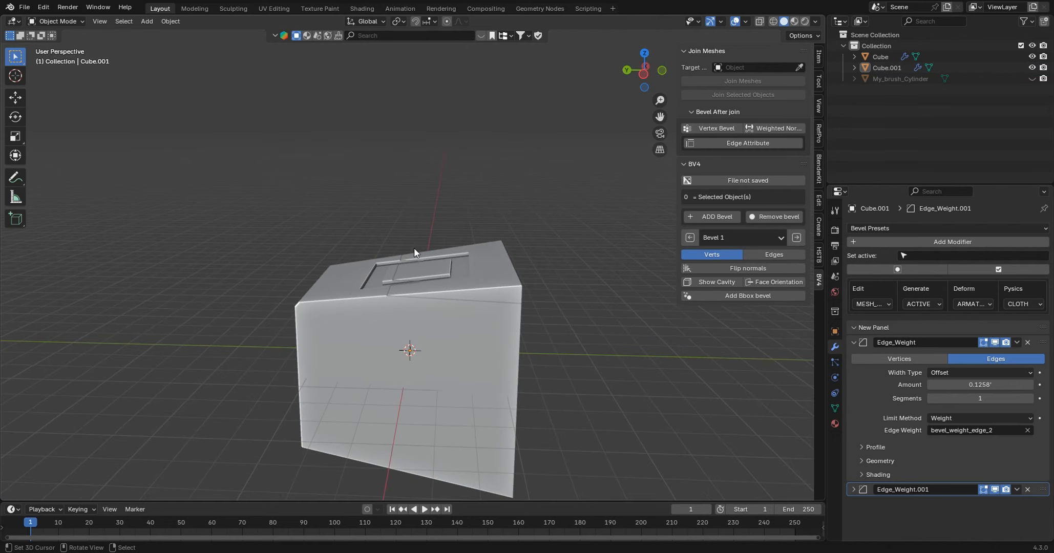
{"action": "key", "text": "ctrl+shift+x"}
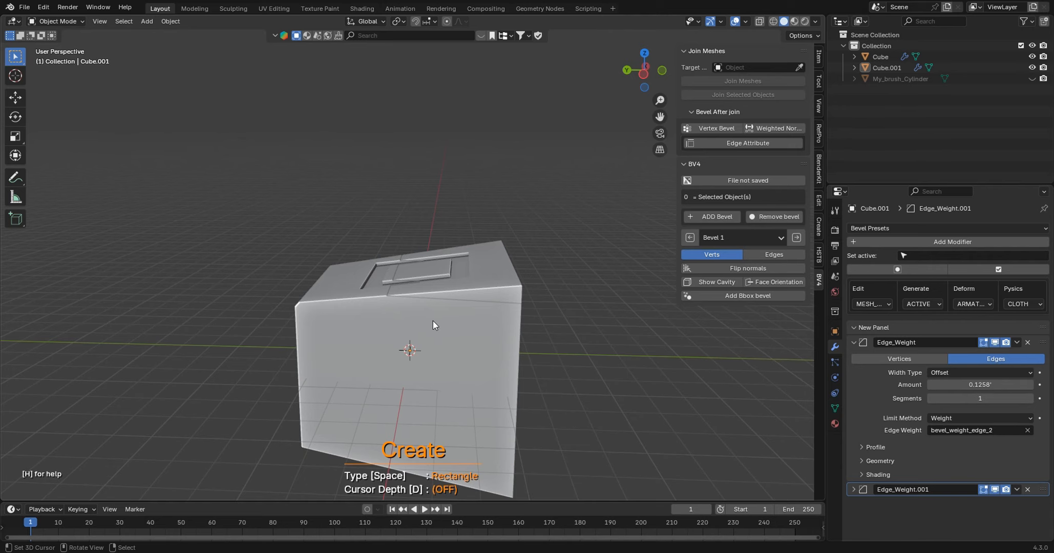
{"action": "middle_click_drag", "start_coordinate": [434, 320], "coordinate": [441, 335]}
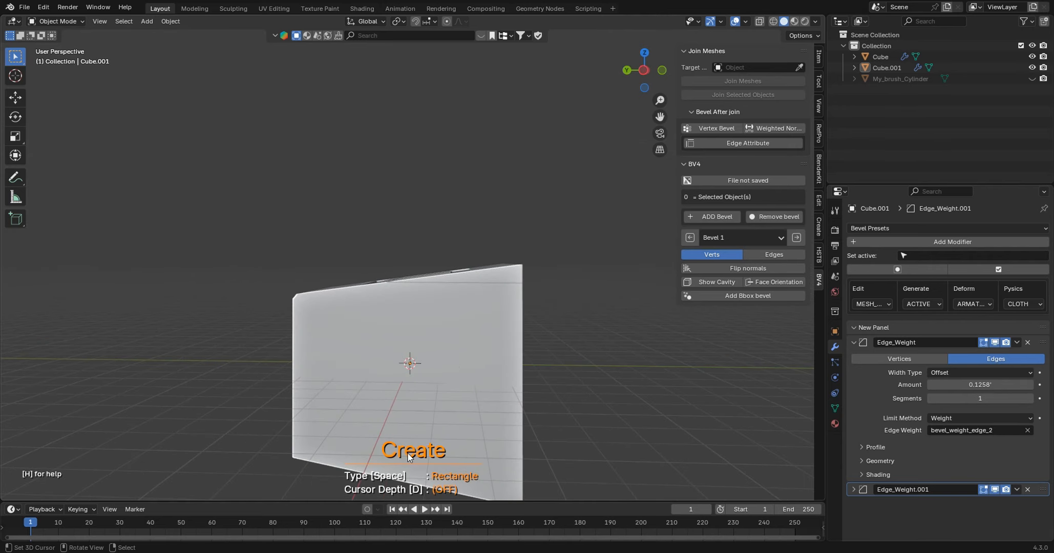
{"action": "key", "text": "space"}
{"action": "key", "text": "space"}
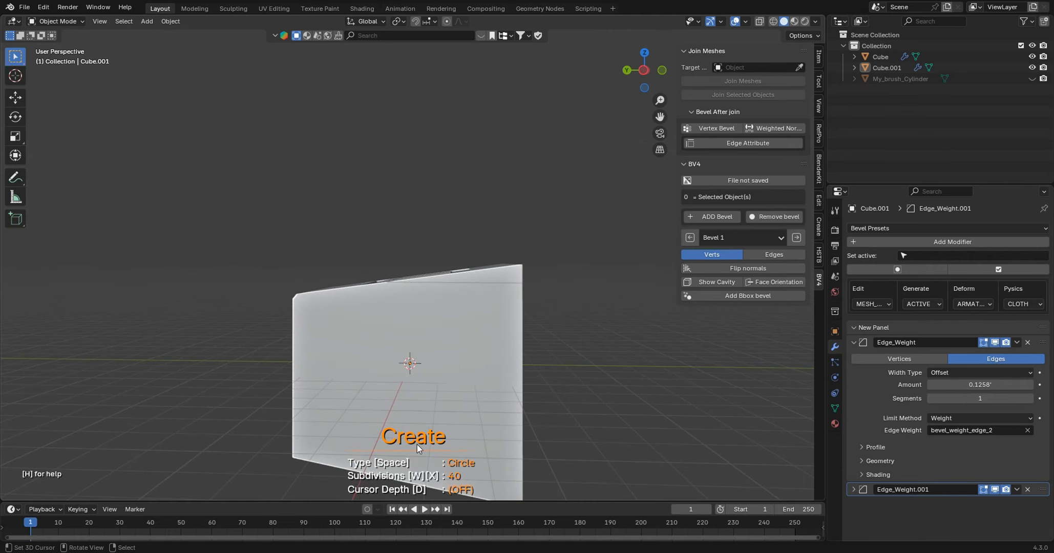
{"action": "middle_click_drag", "start_coordinate": [410, 395], "coordinate": [441, 407]}
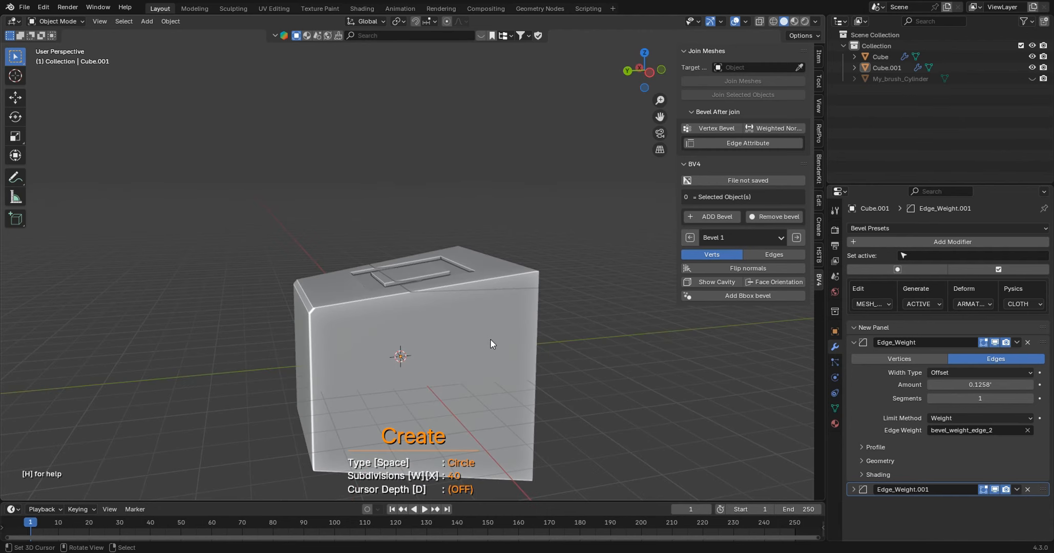
{"action": "key", "text": "space"}
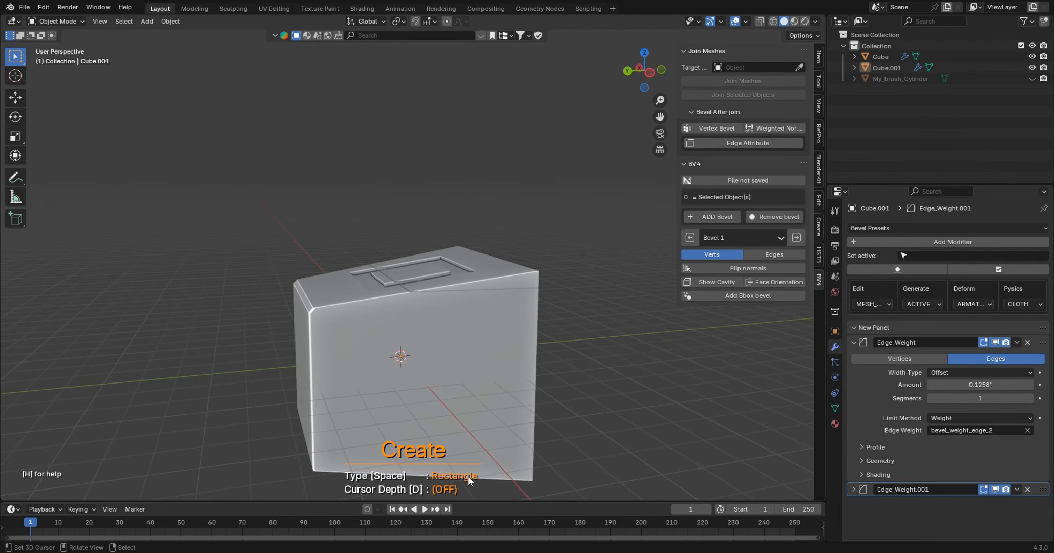
{"action": "key", "text": "space"}
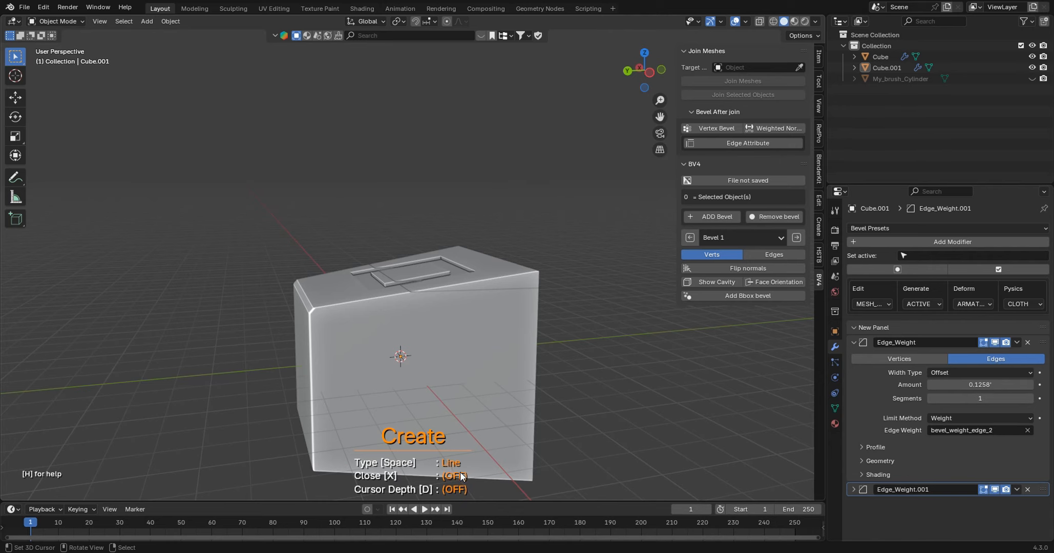
Switch Create mode to the Rectangle shape and draw a box beside the cube's sloped side in right view.
{"action": "key", "text": "space"}
{"action": "key", "text": "space"}
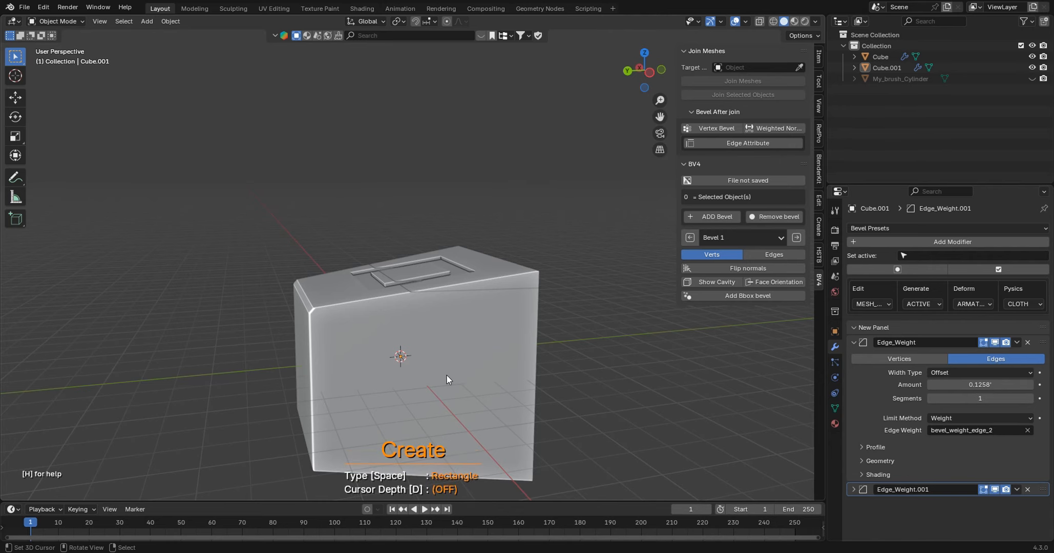
{"action": "middle_click_drag", "start_coordinate": [446, 375], "coordinate": [408, 337]}
{"action": "scroll", "coordinate": [476, 345], "scroll_direction": "down", "scroll_amount": 3}
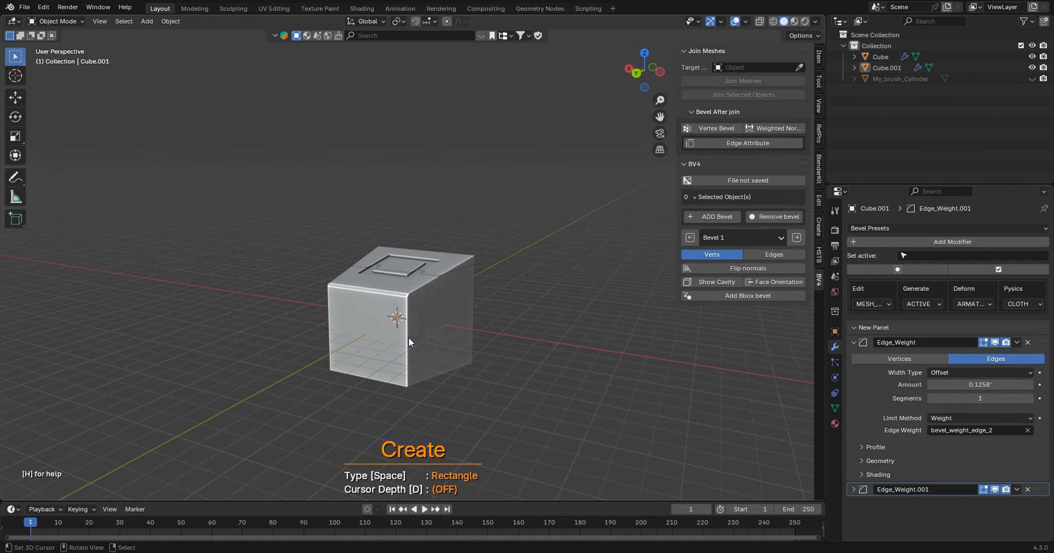
{"action": "key", "text": "KP_7"}
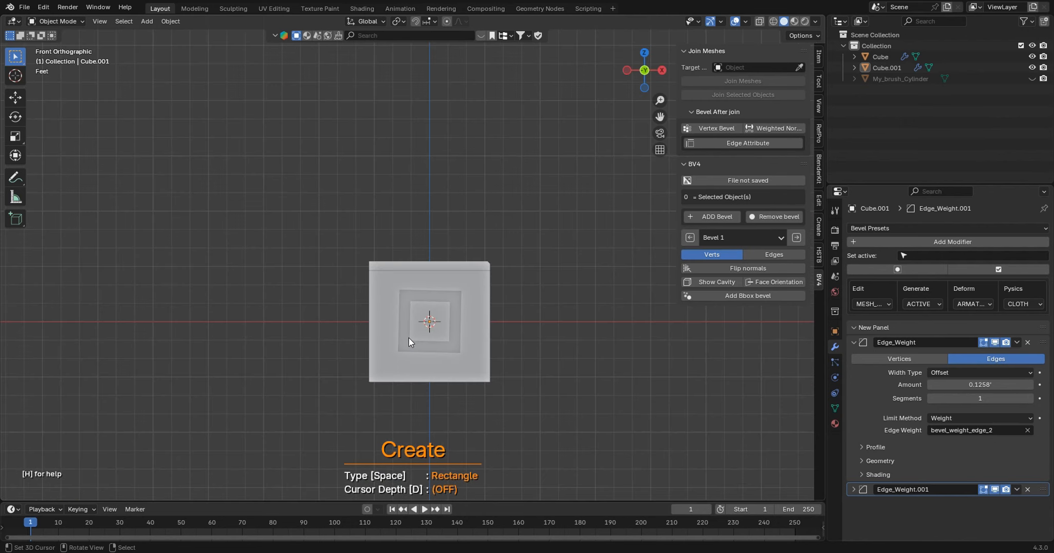
{"action": "key", "text": "KP_3"}
{"action": "scroll", "coordinate": [452, 322], "scroll_direction": "up", "scroll_amount": 4}
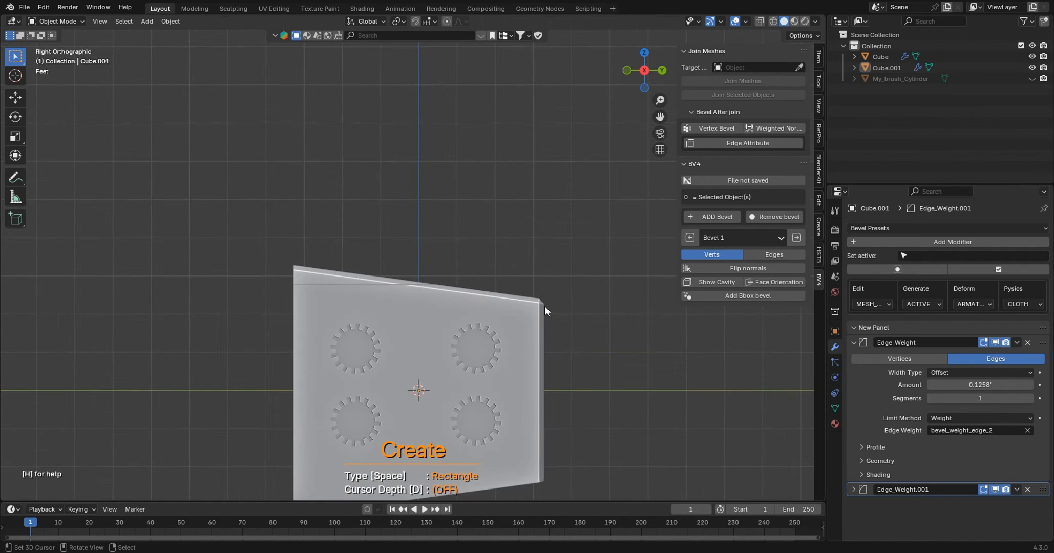
{"action": "mouse_move", "coordinate": [591, 352]}
{"action": "left_mouse_down"}
{"action": "mouse_move", "coordinate": [631, 371]}
{"action": "mouse_move", "coordinate": [680, 364]}
{"action": "mouse_move", "coordinate": [681, 374]}
{"action": "mouse_move", "coordinate": [677, 358]}
{"action": "mouse_move", "coordinate": [669, 364]}
{"action": "left_mouse_up"}
Scale down the new box so that it is narrower than the cube.
{"action": "mouse_move", "coordinate": [670, 305]}
{"action": "middle_mouse_down"}
{"action": "mouse_move", "coordinate": [654, 331]}
{"action": "mouse_move", "coordinate": [571, 353]}
{"action": "middle_mouse_up"}
{"action": "scroll", "coordinate": [633, 342], "scroll_direction": "down", "scroll_amount": 3}
{"action": "key", "text": "s"}
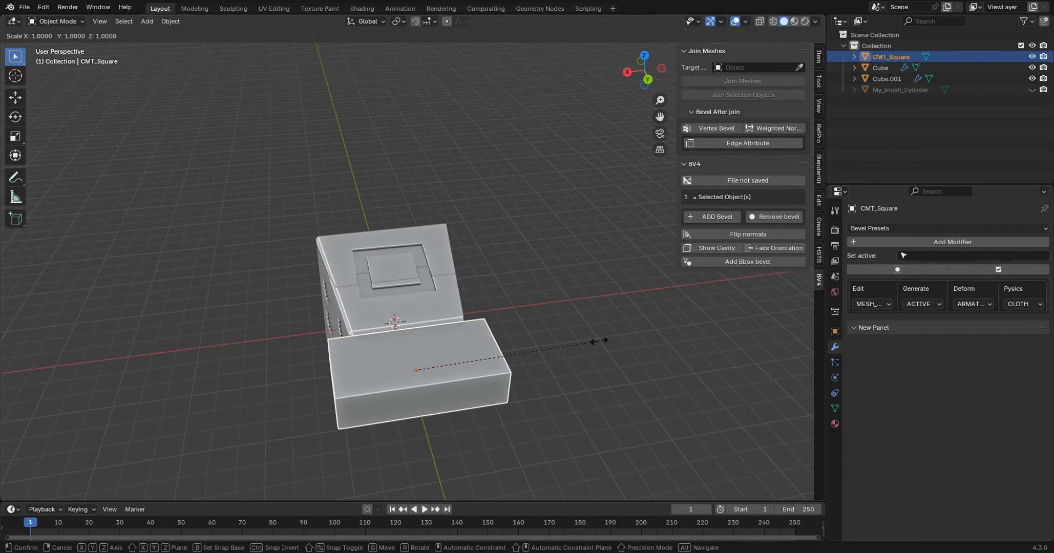
{"action": "left_click", "coordinate": [524, 353]}
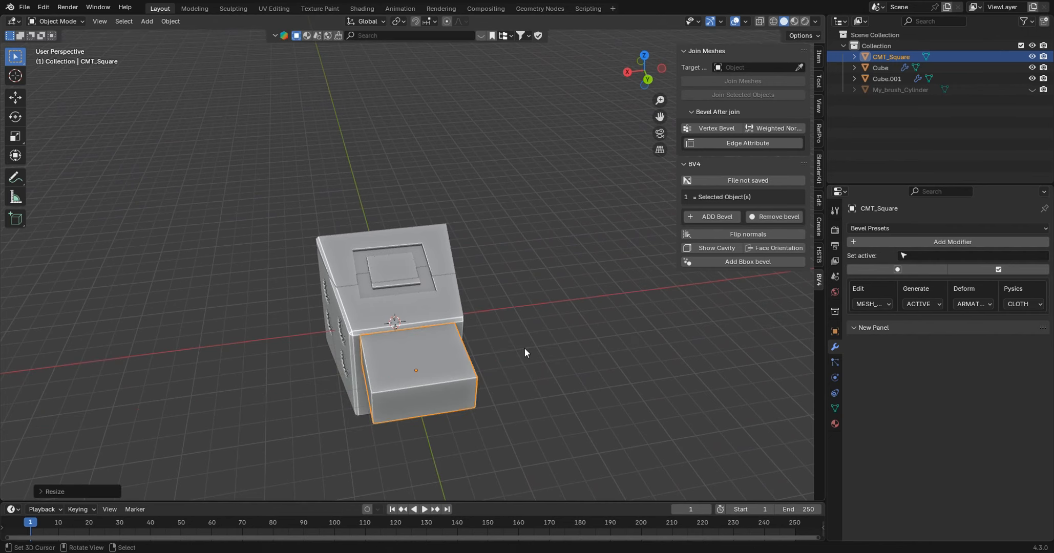
Select the main cube and cut away a lower corner with a Line-type Difference cut drawn across it.
{"action": "middle_click_drag", "start_coordinate": [525, 349], "coordinate": [600, 334]}
{"action": "scroll", "coordinate": [627, 318], "scroll_direction": "up", "scroll_amount": 3}
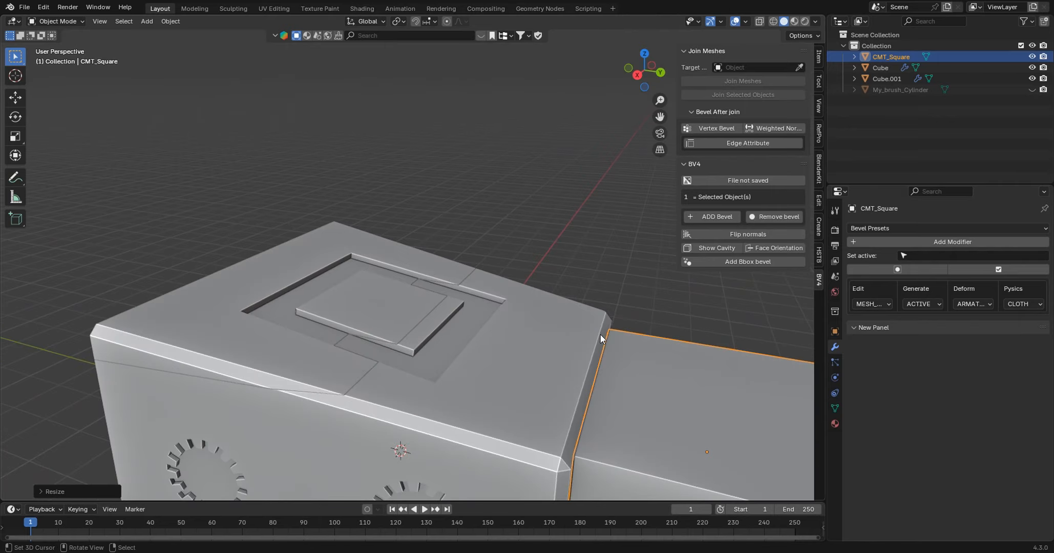
{"action": "scroll", "coordinate": [414, 339], "scroll_direction": "down", "scroll_amount": 3}
{"action": "middle_click_drag", "start_coordinate": [415, 339], "coordinate": [480, 328]}
{"action": "scroll", "coordinate": [407, 335], "scroll_direction": "down", "scroll_amount": 3}
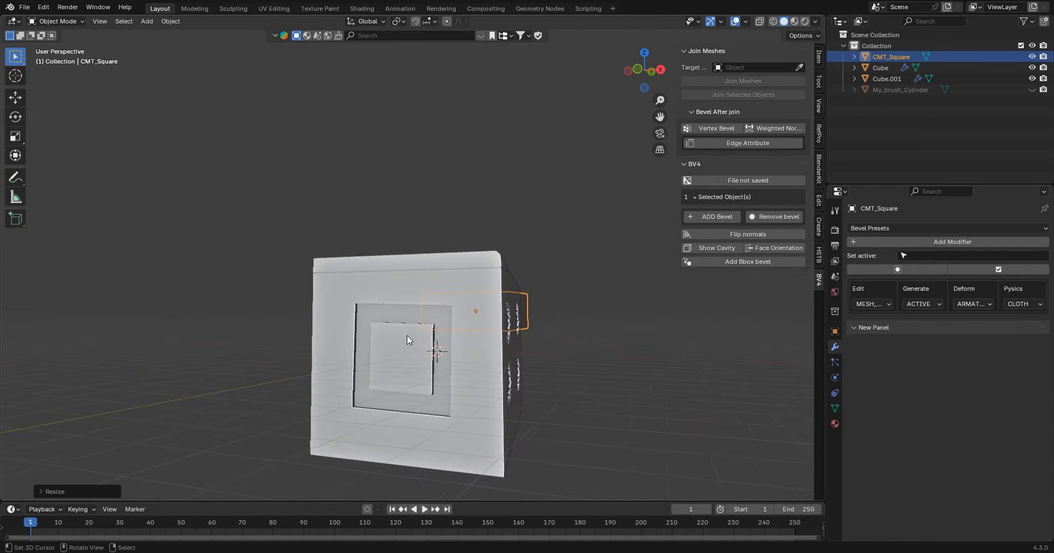
{"action": "scroll", "coordinate": [407, 336], "scroll_direction": "down", "scroll_amount": 2}
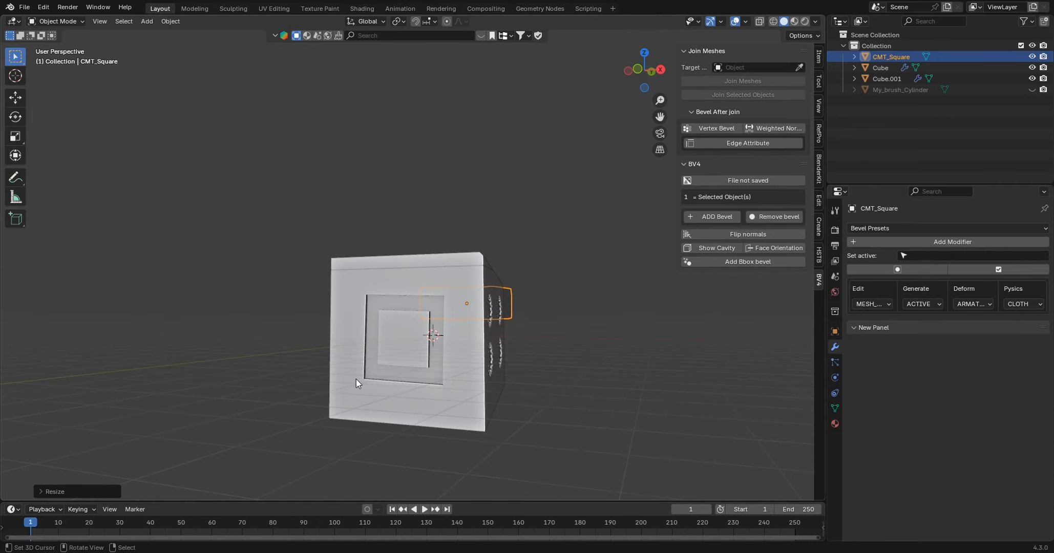
{"action": "left_click", "coordinate": [355, 382]}
{"action": "middle_click_drag", "start_coordinate": [370, 387], "coordinate": [351, 345]}
{"action": "key", "text": "ctrl+shift+x"}
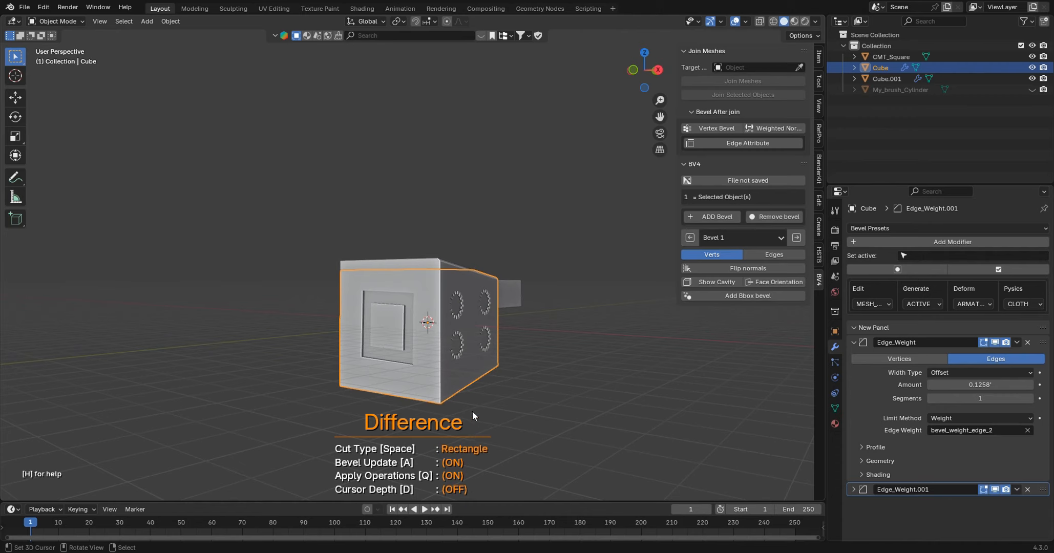
{"action": "key", "text": "space"}
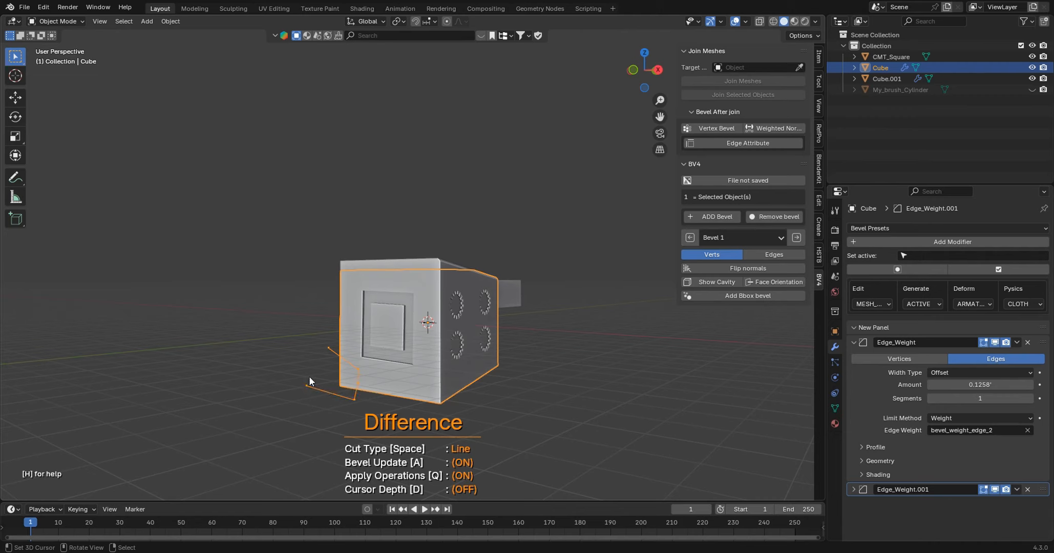
{"action": "left_click", "coordinate": [328, 347]}
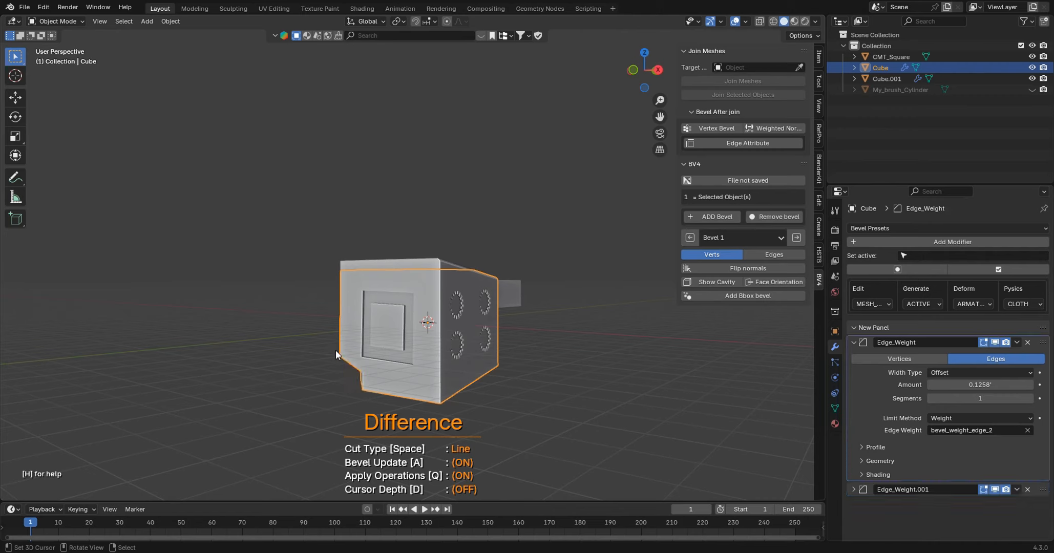
Examine the cube and the added box from above, and deselect all objects.
{"action": "middle_click_drag", "start_coordinate": [333, 342], "coordinate": [494, 345]}
{"action": "scroll", "coordinate": [494, 346], "scroll_direction": "up", "scroll_amount": 4}
{"action": "middle_click_drag", "start_coordinate": [473, 290], "coordinate": [407, 135], "text": "shift"}
{"action": "middle_click_drag", "start_coordinate": [446, 274], "coordinate": [533, 222]}
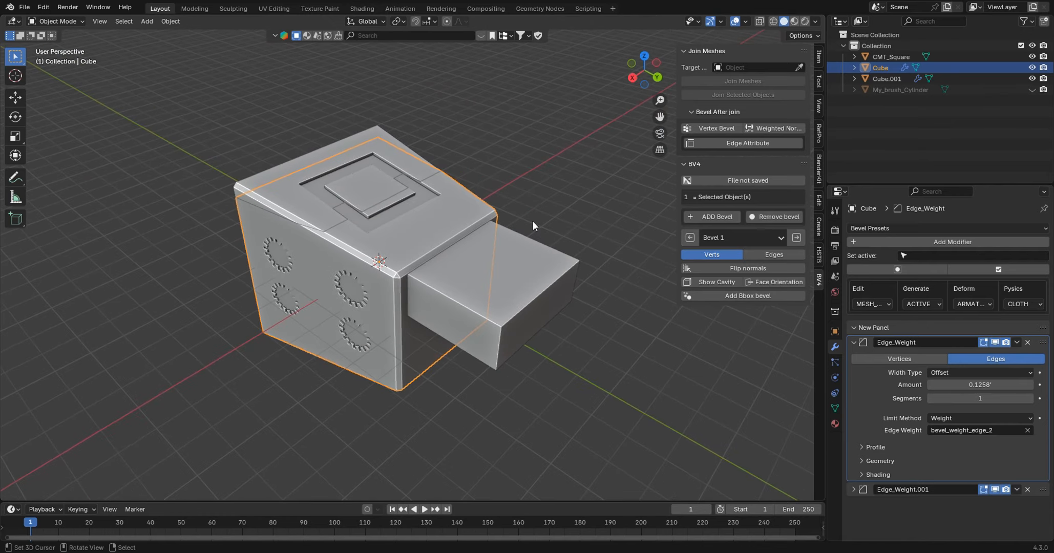
{"action": "left_click", "coordinate": [534, 219]}
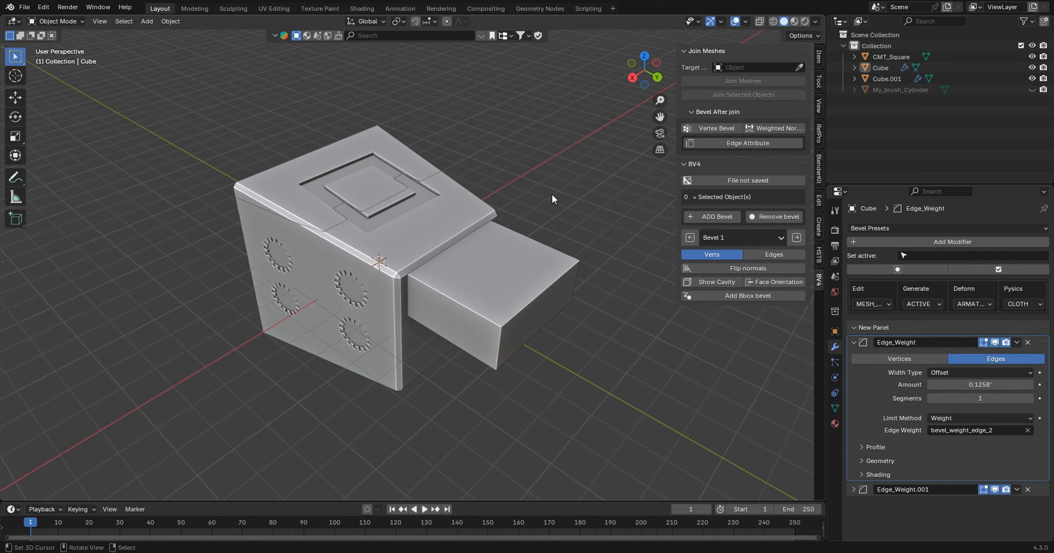
{"action": "mouse_move", "coordinate": [584, 169]}
{"action": "middle_mouse_down"}
{"action": "mouse_move", "coordinate": [567, 125]}
{"action": "mouse_move", "coordinate": [586, 159]}
{"action": "middle_mouse_up"}
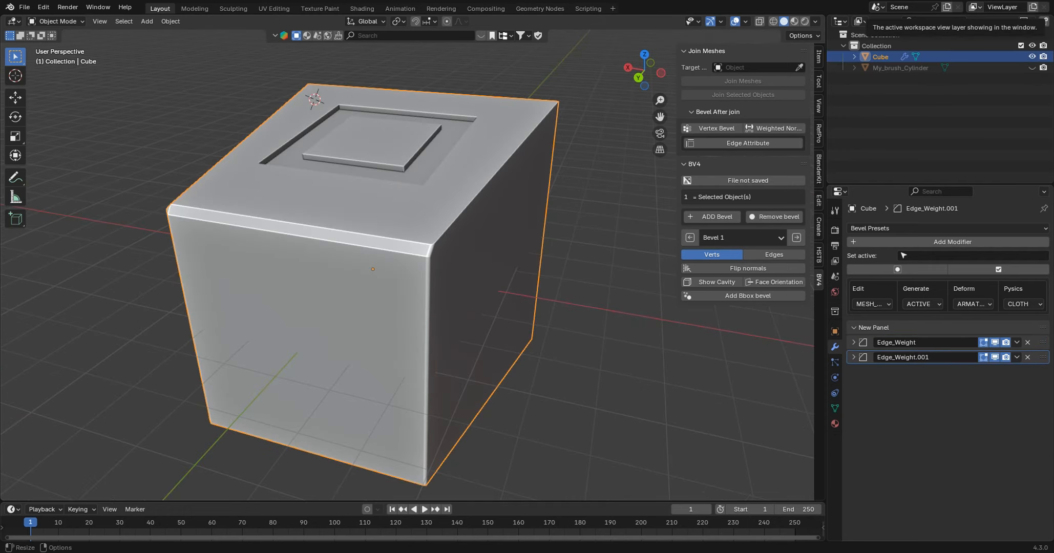
Open the cube's mesh attribute list and try adding a new attribute with the Edge domain.
{"action": "middle_click_drag", "start_coordinate": [587, 234], "coordinate": [550, 236]}
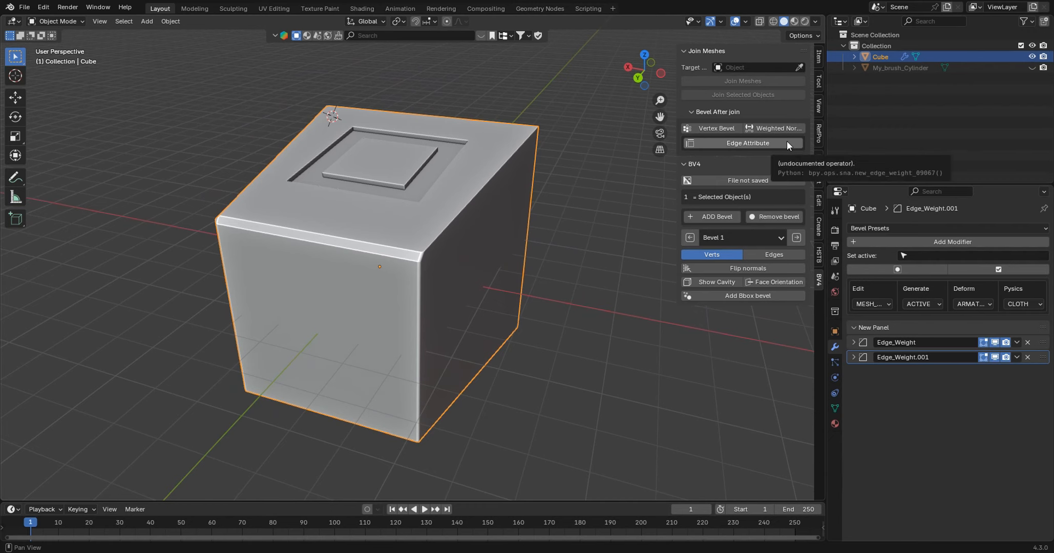
{"action": "middle_click_drag", "start_coordinate": [531, 191], "coordinate": [327, 303]}
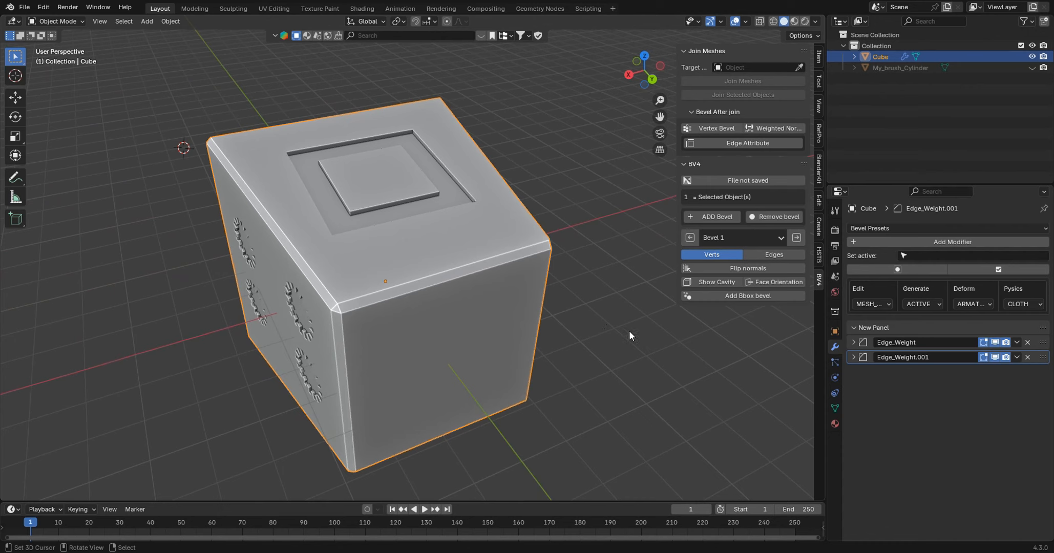
{"action": "left_click", "coordinate": [835, 408]}
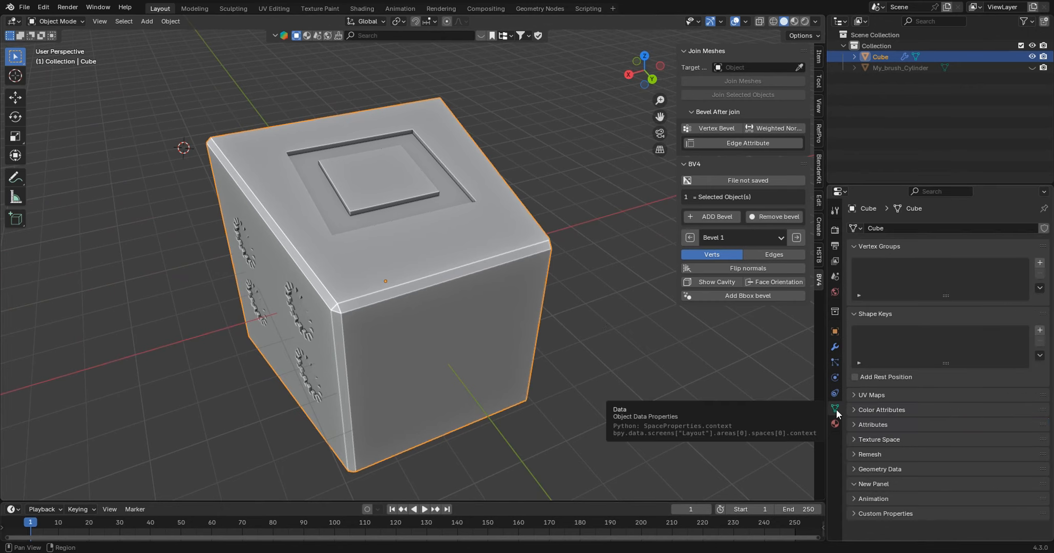
{"action": "left_click", "coordinate": [850, 424]}
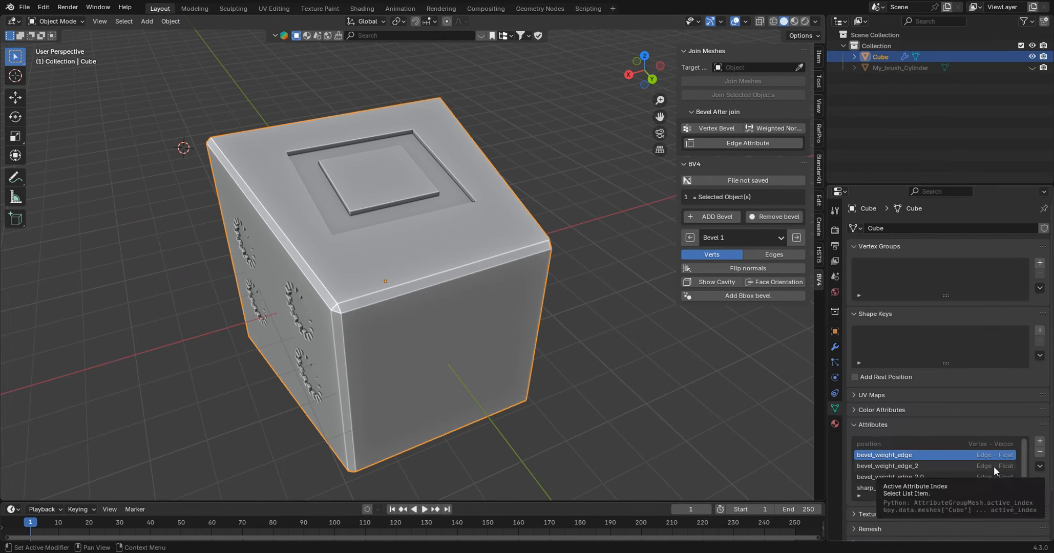
{"action": "left_click", "coordinate": [1039, 442]}
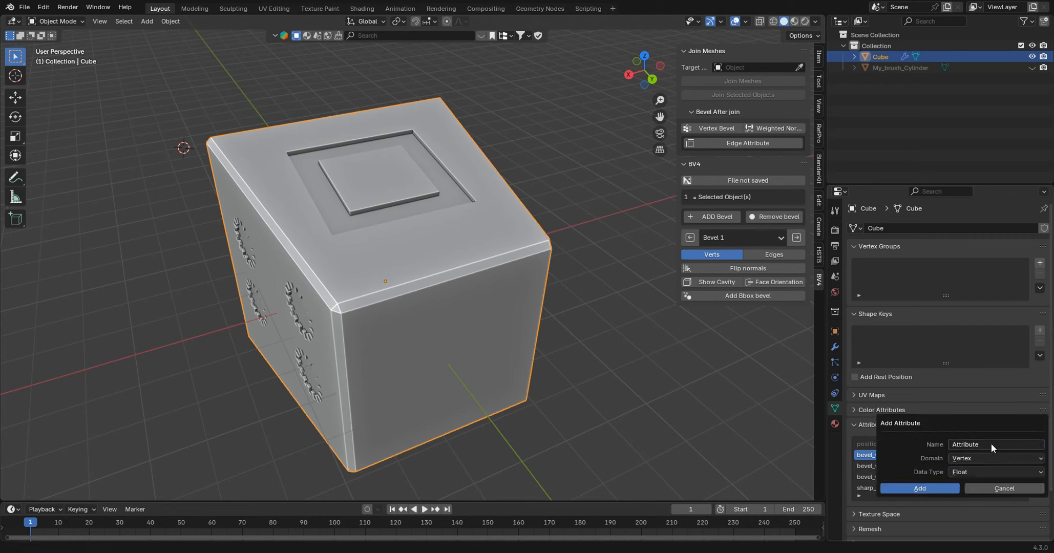
{"action": "left_click", "coordinate": [965, 458]}
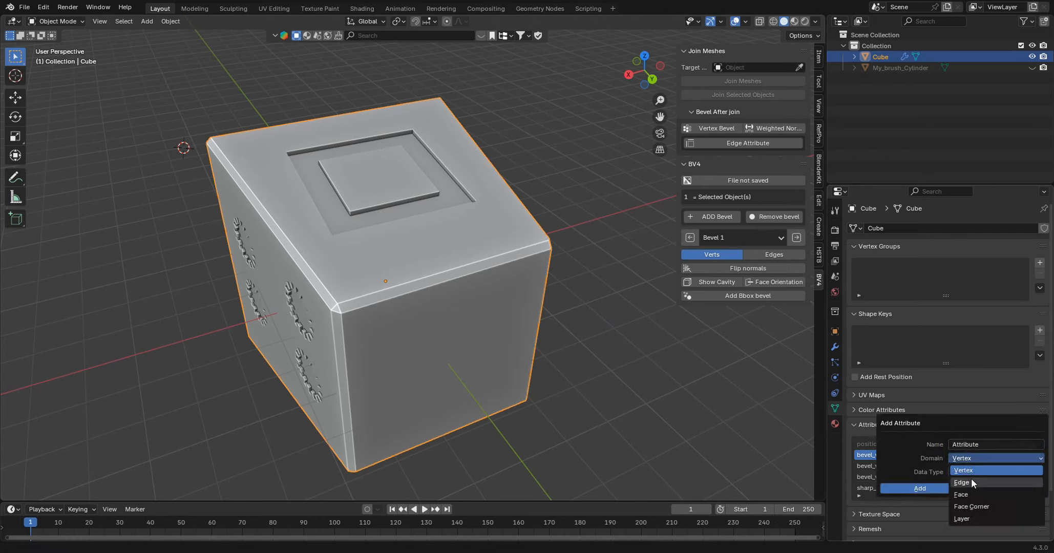
{"action": "left_click", "coordinate": [971, 478]}
Search the available commands for "set attr" in Object Mode and again in the cube's Edit Mode.
{"action": "key", "text": "F3"}
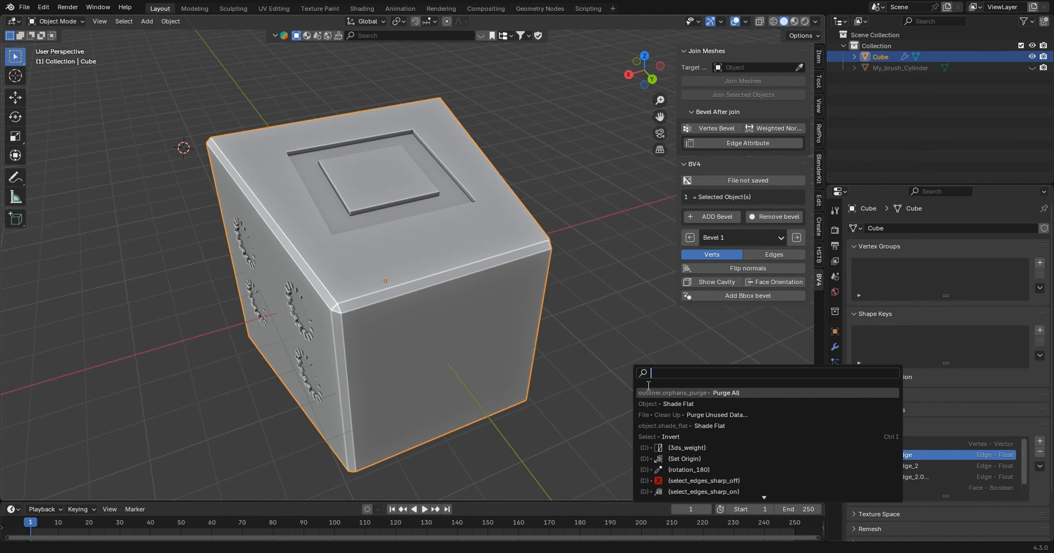
{"action": "type", "text": "set at"}
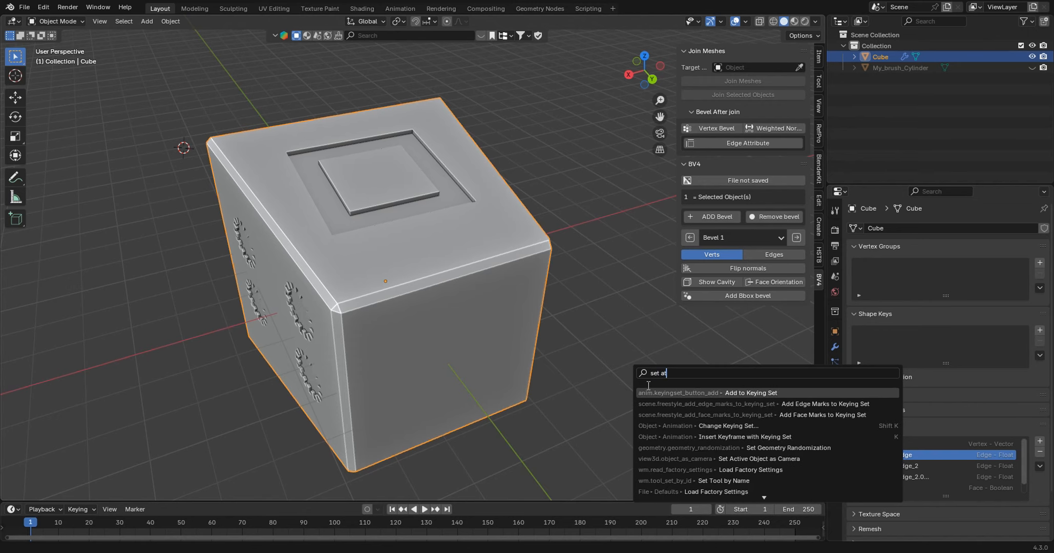
{"action": "type", "text": "tre"}
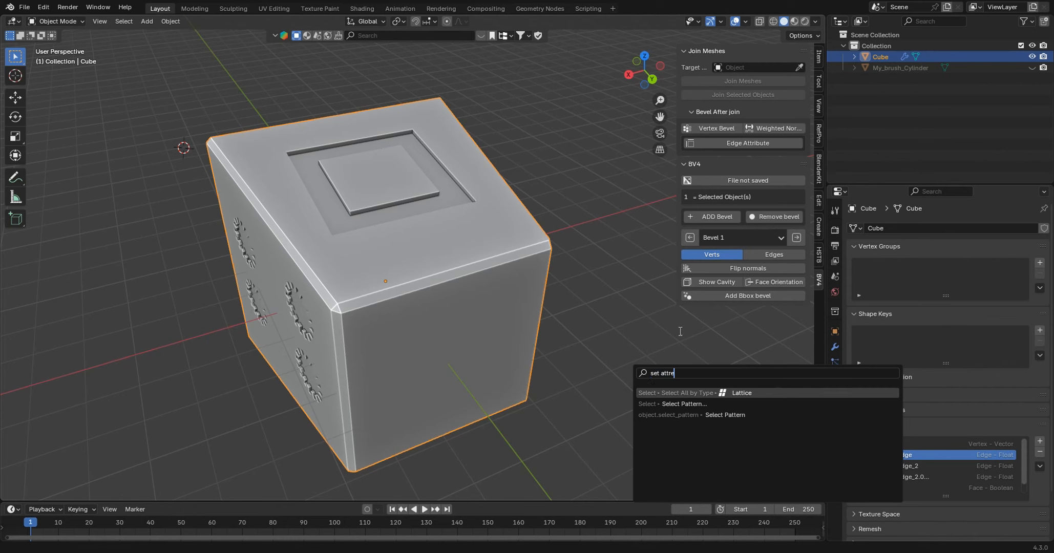
{"action": "key", "text": "Escape"}
{"action": "key", "text": "Tab"}
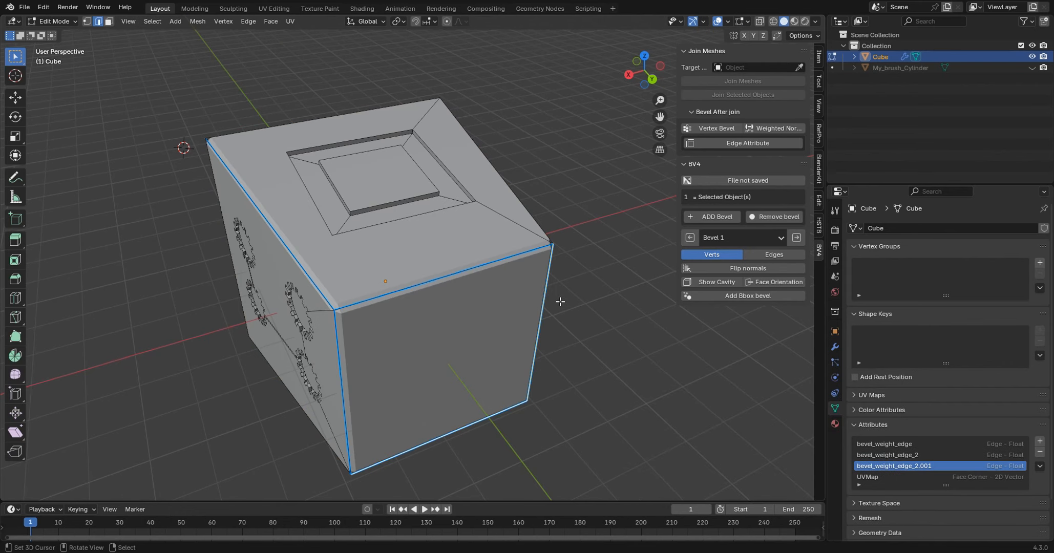
{"action": "key", "text": "F3"}
{"action": "type", "text": "set attr"}
Check the limit method options of the Edge_Weight bevel modifier, keep Weight, and return to Object Mode.
{"action": "left_click", "coordinate": [835, 347]}
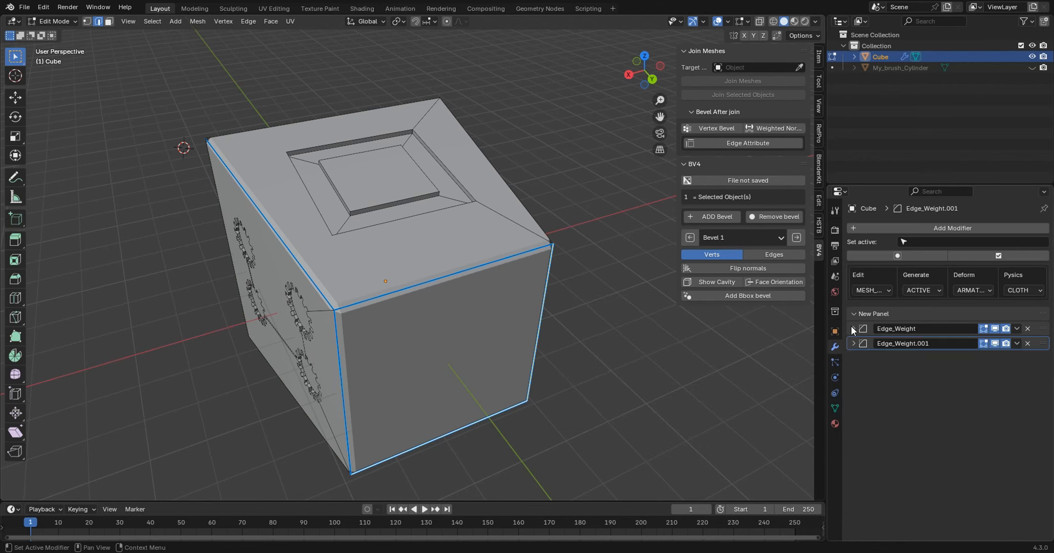
{"action": "left_click", "coordinate": [852, 328]}
{"action": "left_click", "coordinate": [982, 404]}
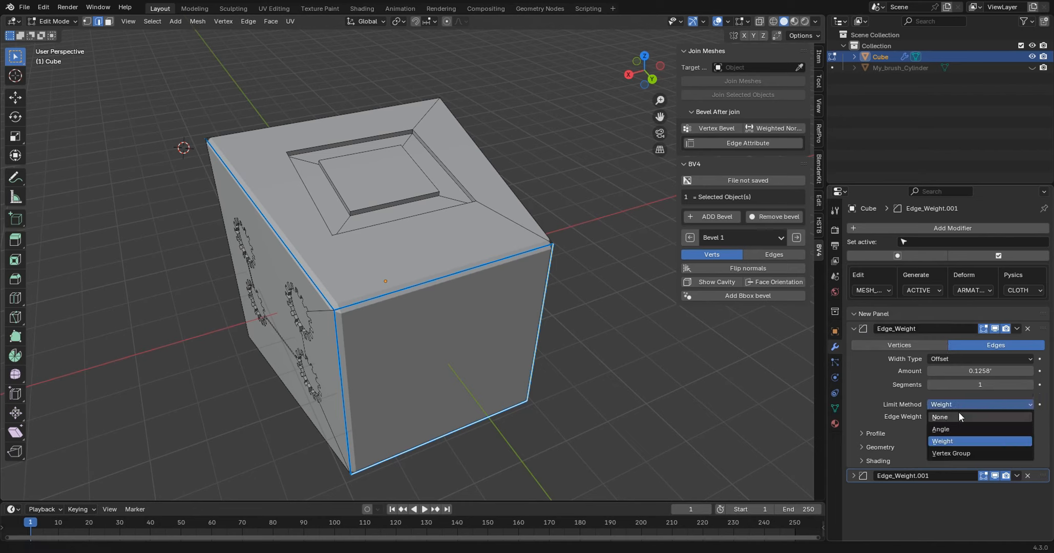
{"action": "left_click", "coordinate": [958, 440]}
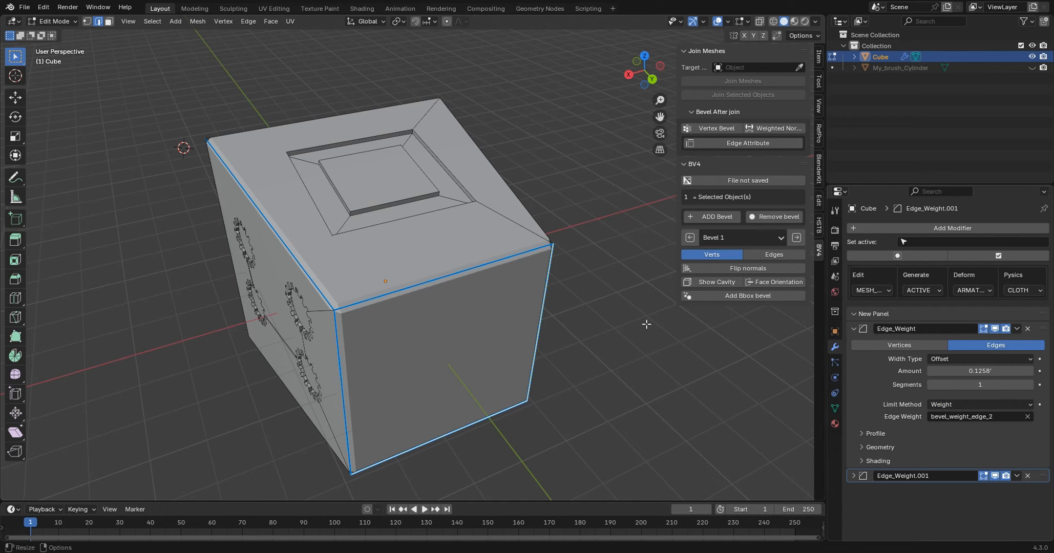
{"action": "middle_click_drag", "start_coordinate": [535, 321], "coordinate": [545, 292]}
{"action": "key", "text": "Tab"}
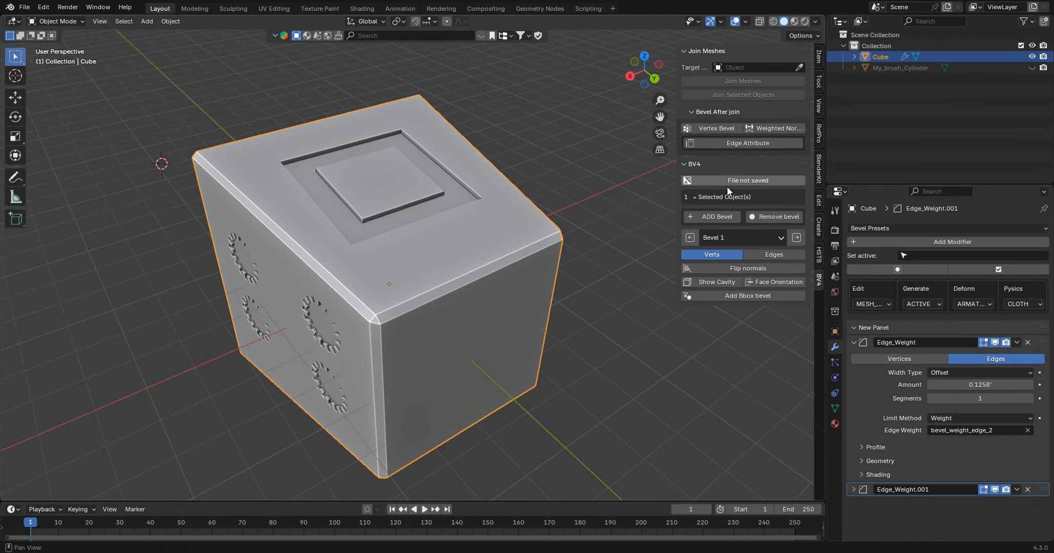
In the cube's Edit Mode, select the upper edge above the gears, the adjoining upper edge and the vertical edge at their shared corner.
{"action": "left_click", "coordinate": [747, 145]}
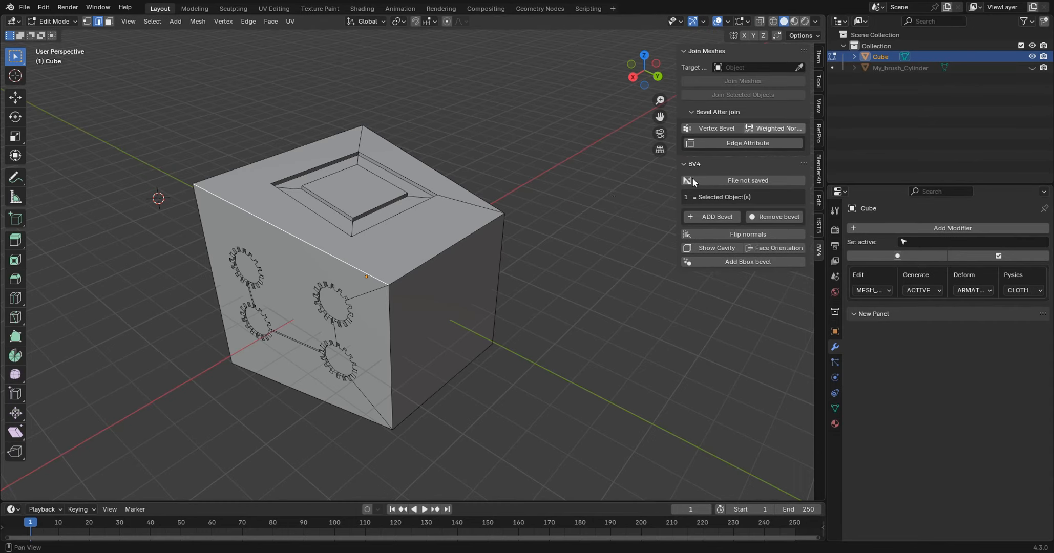
{"action": "middle_click_drag", "start_coordinate": [550, 263], "coordinate": [585, 238]}
{"action": "scroll", "coordinate": [625, 265], "scroll_direction": "up", "scroll_amount": 4}
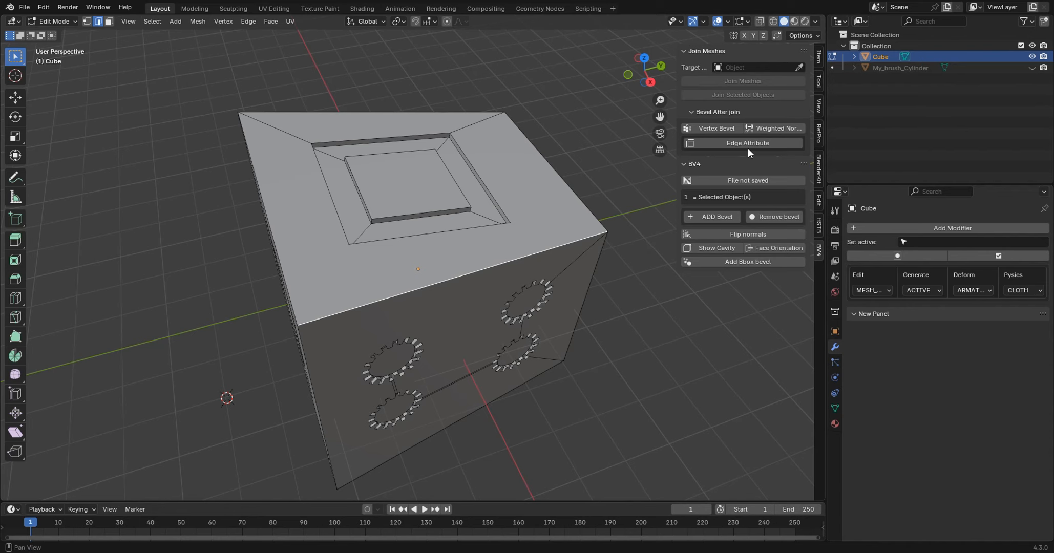
{"action": "middle_click_drag", "start_coordinate": [594, 202], "coordinate": [498, 212]}
{"action": "right_click", "coordinate": [391, 239], "text": "shift"}
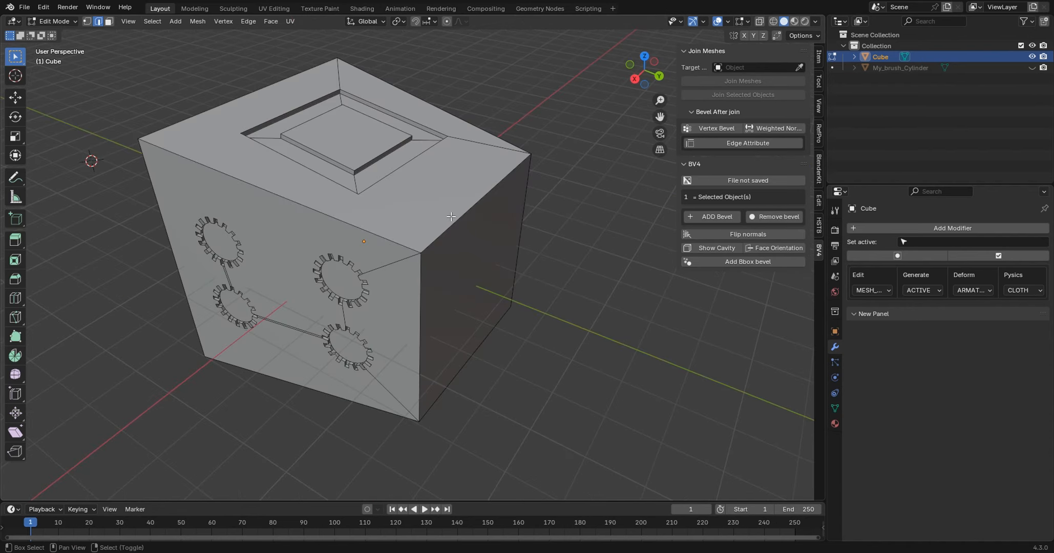
{"action": "right_click", "coordinate": [442, 228], "text": "shift"}
{"action": "right_click", "coordinate": [410, 226], "text": "shift"}
{"action": "right_click", "coordinate": [414, 290], "text": "shift"}
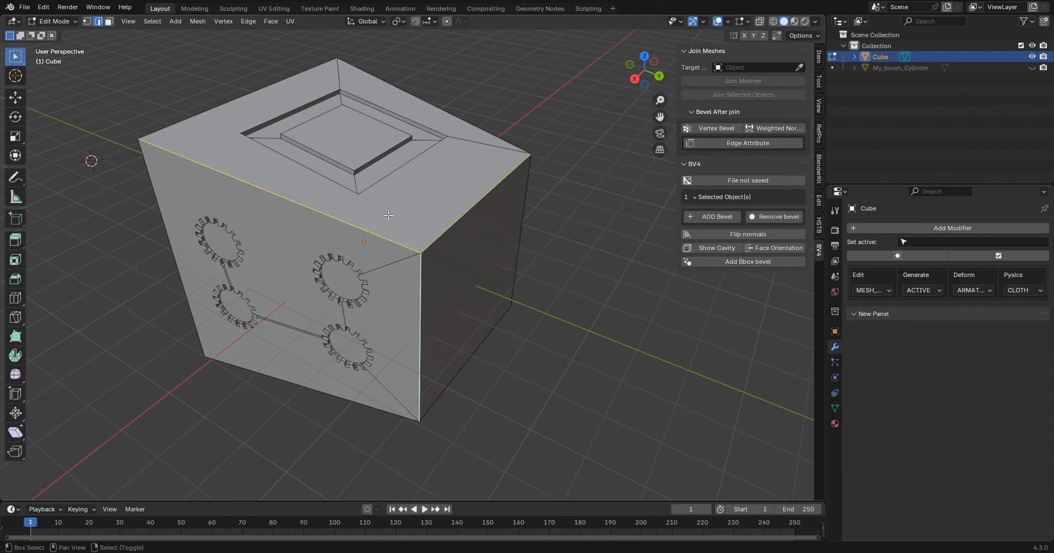
Add an Edge Attribute bevel to the selected edges and set its amount to 0.1367'.
{"action": "left_click", "coordinate": [753, 143]}
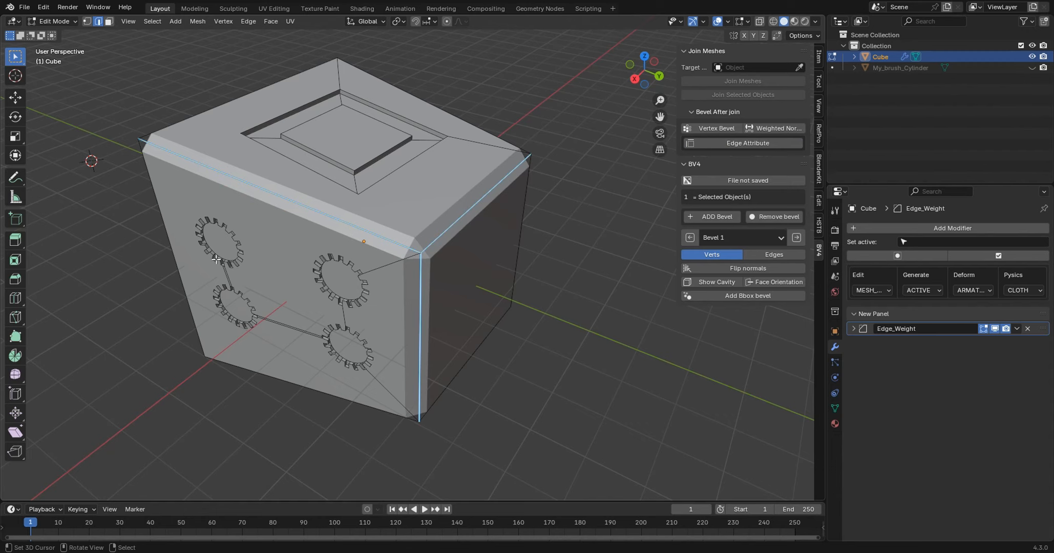
{"action": "key", "text": "F9"}
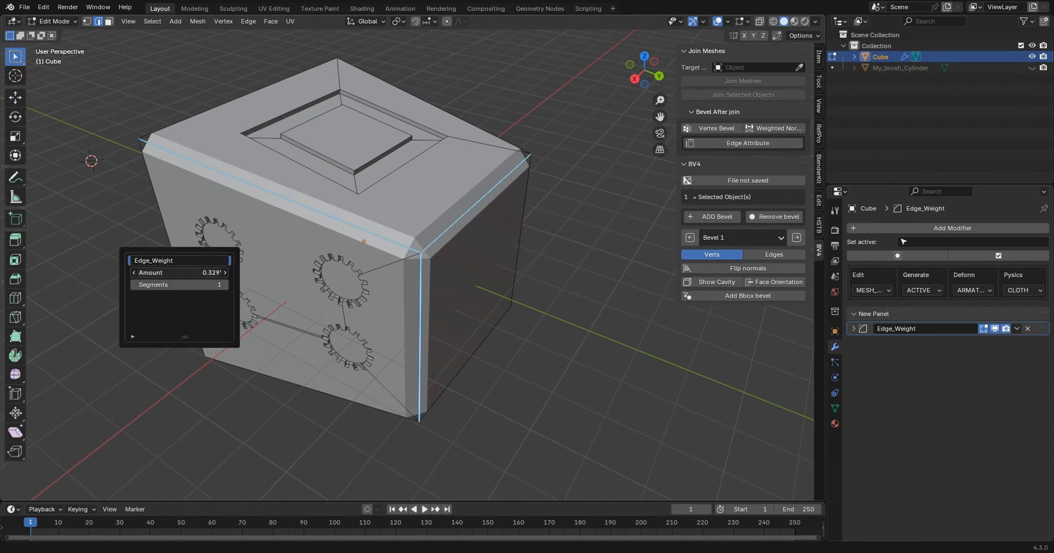
{"action": "left_click_drag", "start_coordinate": [180, 272], "coordinate": [143, 273]}
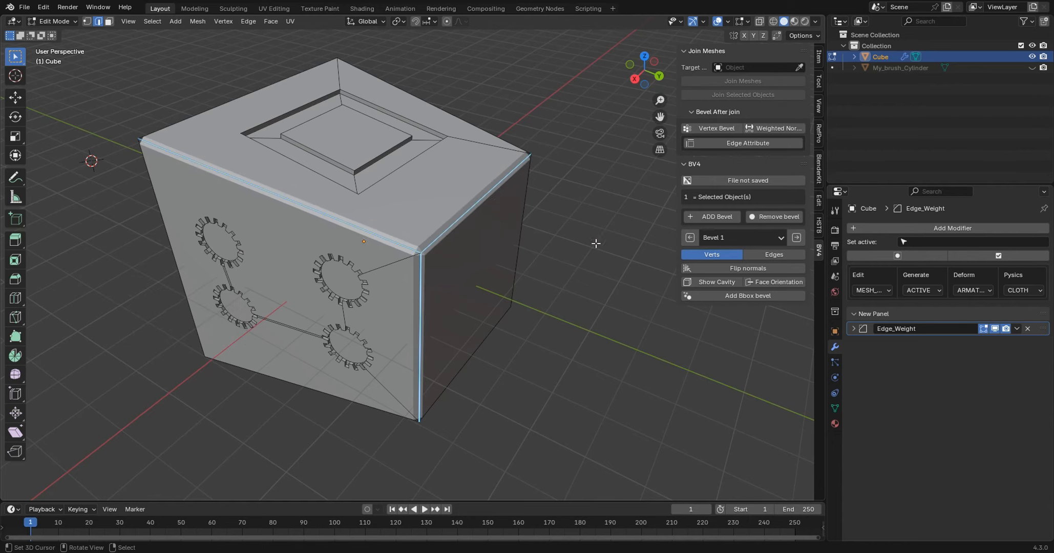
Select the vertical edge at the cube's rear corner and the two lower edges that meet it.
{"action": "middle_click_drag", "start_coordinate": [608, 247], "coordinate": [432, 290]}
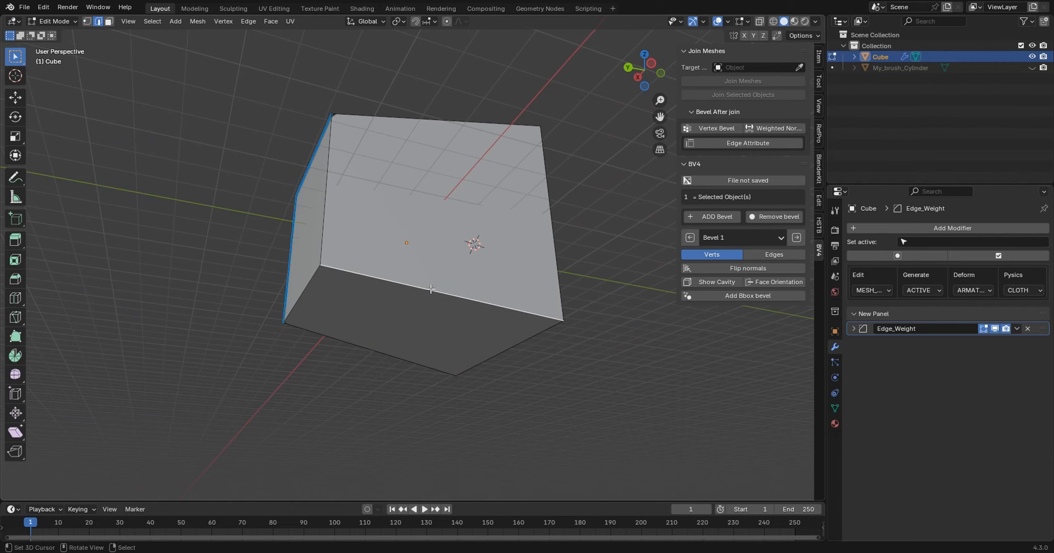
{"action": "mouse_move", "coordinate": [457, 250]}
{"action": "middle_mouse_down"}
{"action": "mouse_move", "coordinate": [466, 244]}
{"action": "mouse_move", "coordinate": [474, 256]}
{"action": "middle_mouse_up"}
{"action": "left_click", "coordinate": [341, 239], "text": "shift"}
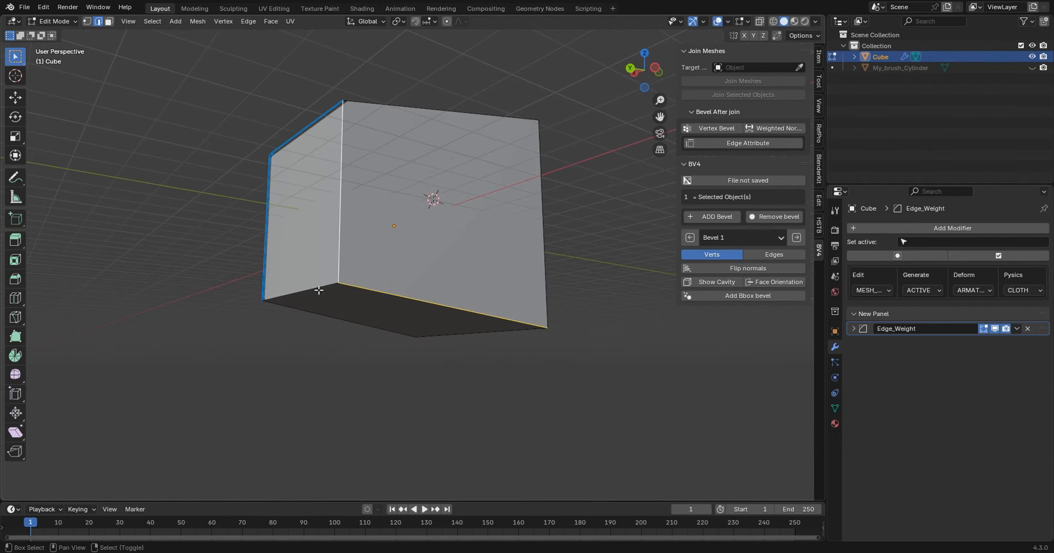
{"action": "left_click", "coordinate": [319, 289], "text": "shift"}
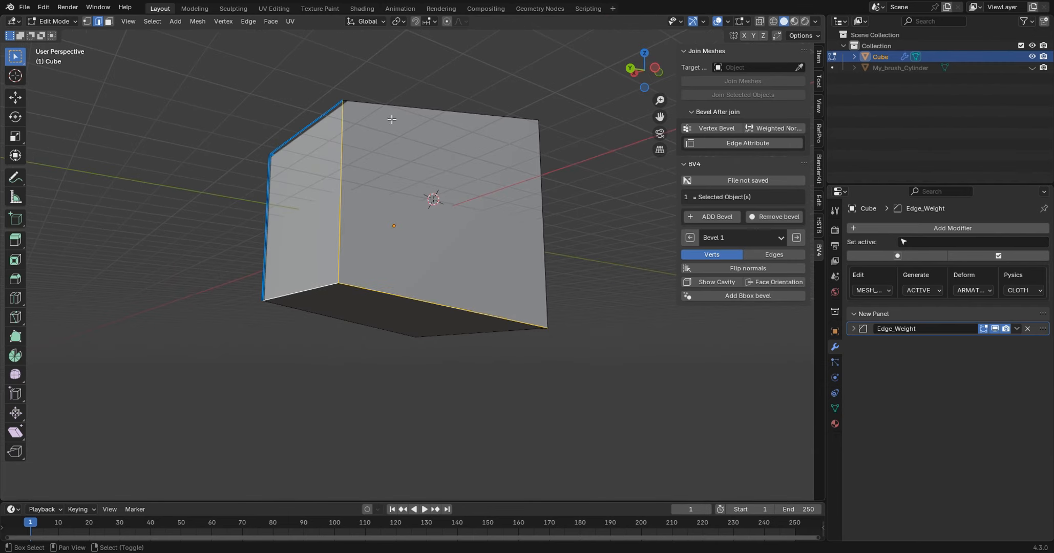
Add a second Edge Attribute bevel to the selected edges, reduce its amount, increase its segments, and return to Object Mode.
{"action": "left_click", "coordinate": [738, 142]}
{"action": "middle_click_drag", "start_coordinate": [498, 190], "coordinate": [457, 251]}
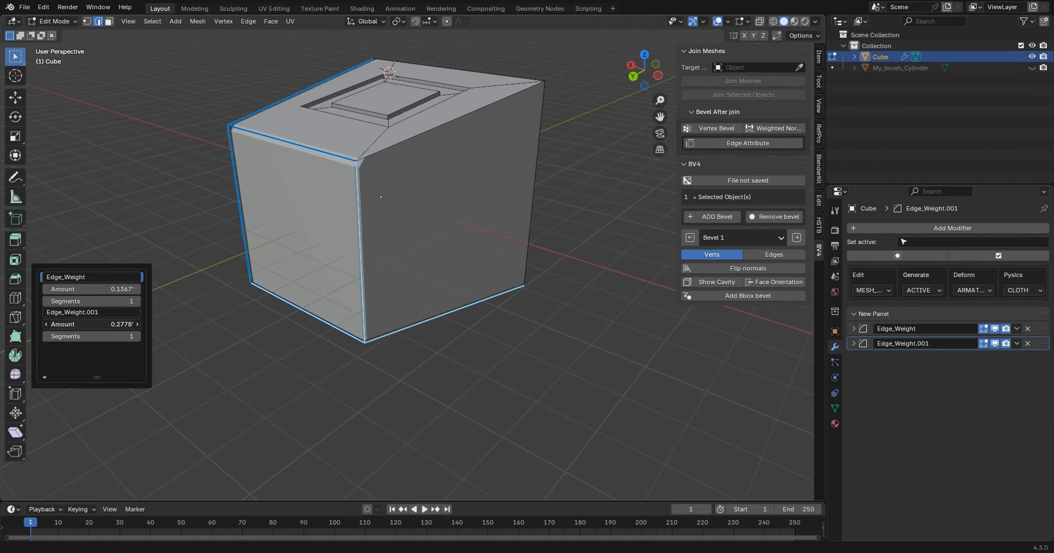
{"action": "mouse_move", "coordinate": [123, 324]}
{"action": "left_mouse_down"}
{"action": "mouse_move", "coordinate": [107, 328]}
{"action": "mouse_move", "coordinate": [123, 336]}
{"action": "left_mouse_up"}
{"action": "middle_click_drag", "start_coordinate": [491, 158], "coordinate": [533, 137]}
{"action": "key", "text": "Tab"}
{"action": "left_click", "coordinate": [486, 136]}
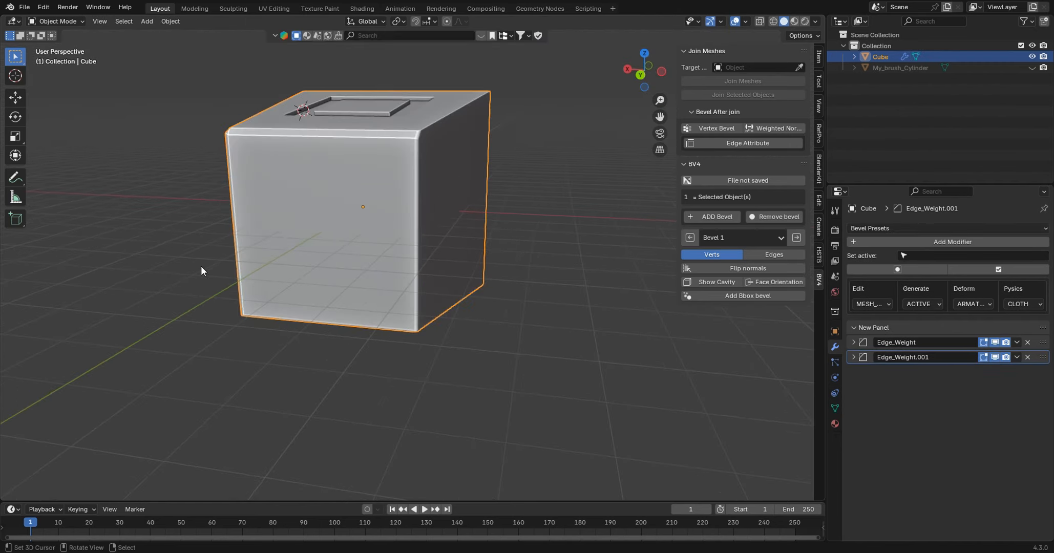
Set the Edge_Weight.001 bevel to an amount of 0.04717' with 47 segments, and fine-tune the Edge_Weight bevel.
{"action": "scroll", "coordinate": [198, 264], "scroll_direction": "up", "scroll_amount": 3}
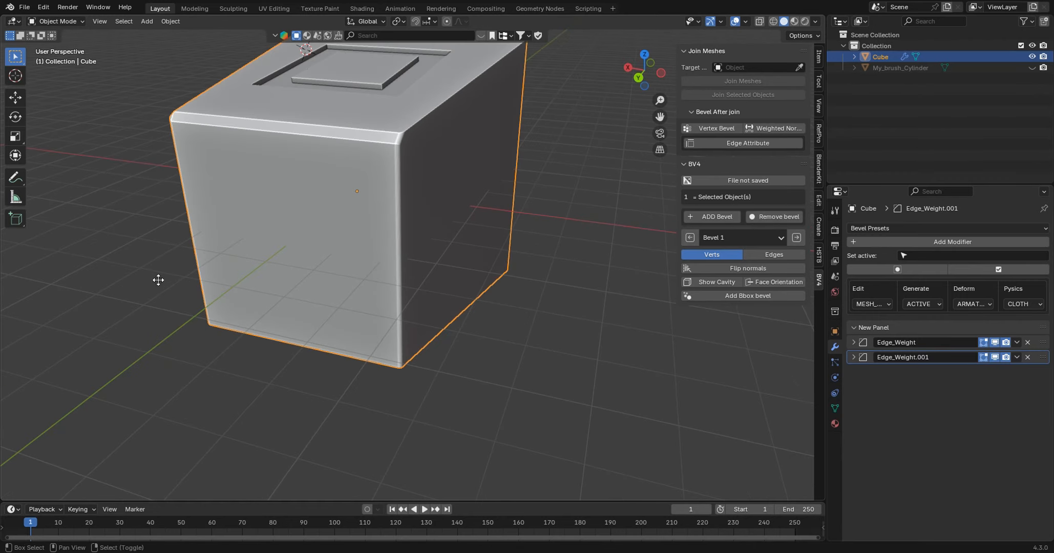
{"action": "key", "text": "shift+b"}
{"action": "left_click_drag", "start_coordinate": [125, 292], "coordinate": [122, 292]}
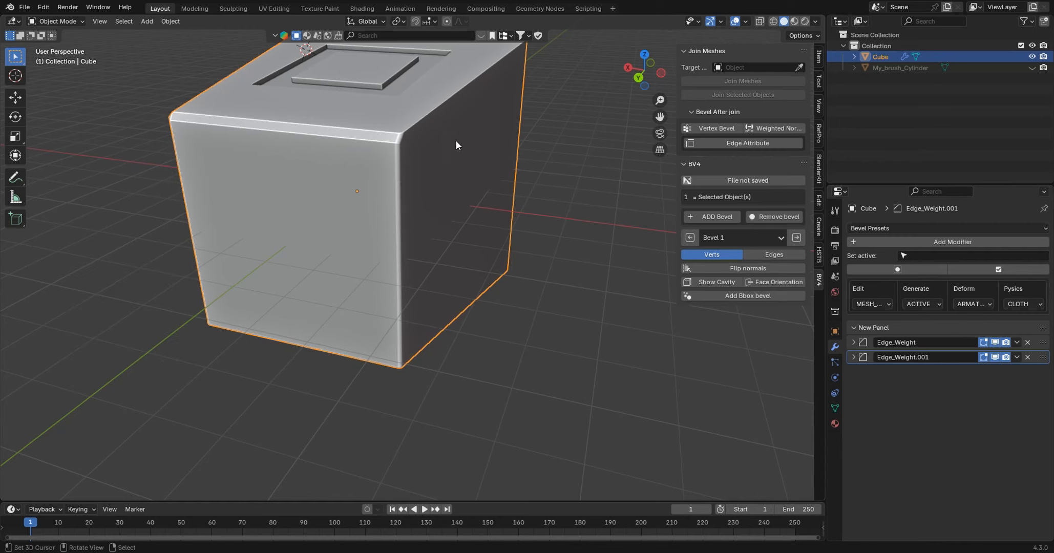
{"action": "middle_click_drag", "start_coordinate": [509, 141], "coordinate": [557, 148], "text": "shift"}
{"action": "key", "text": "shift+b"}
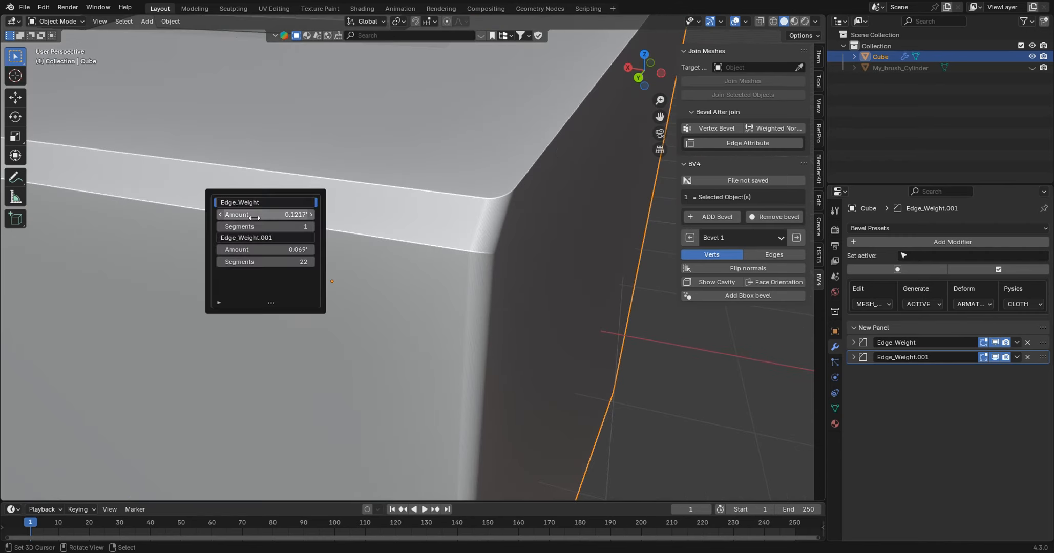
{"action": "mouse_move", "coordinate": [278, 250]}
{"action": "left_mouse_down"}
{"action": "mouse_move", "coordinate": [268, 250]}
{"action": "mouse_move", "coordinate": [289, 261]}
{"action": "left_mouse_up"}
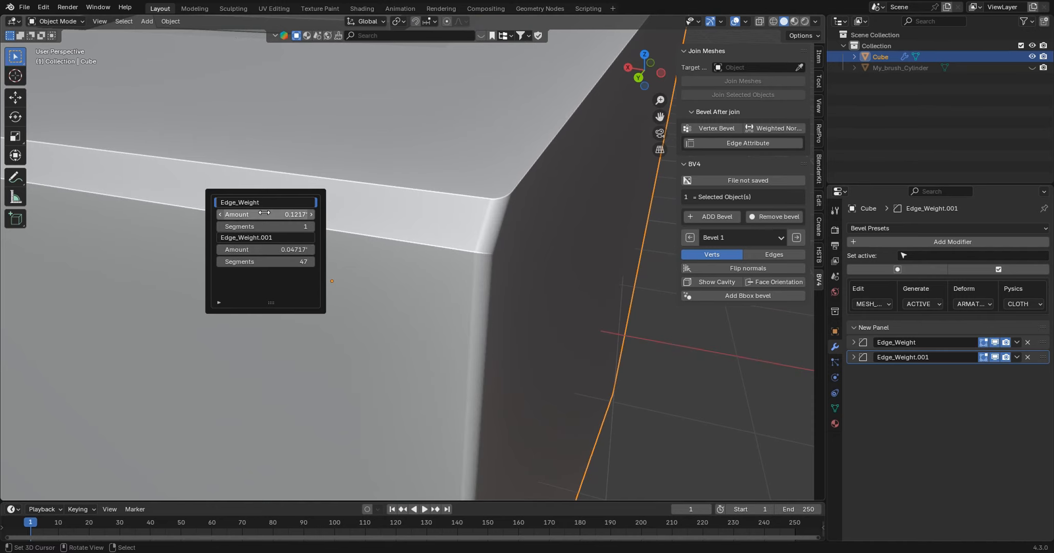
{"action": "mouse_move", "coordinate": [261, 215]}
{"action": "left_mouse_down"}
{"action": "mouse_move", "coordinate": [277, 226]}
{"action": "mouse_move", "coordinate": [262, 226]}
{"action": "left_mouse_up"}
{"action": "scroll", "coordinate": [518, 211], "scroll_direction": "down", "scroll_amount": 4}
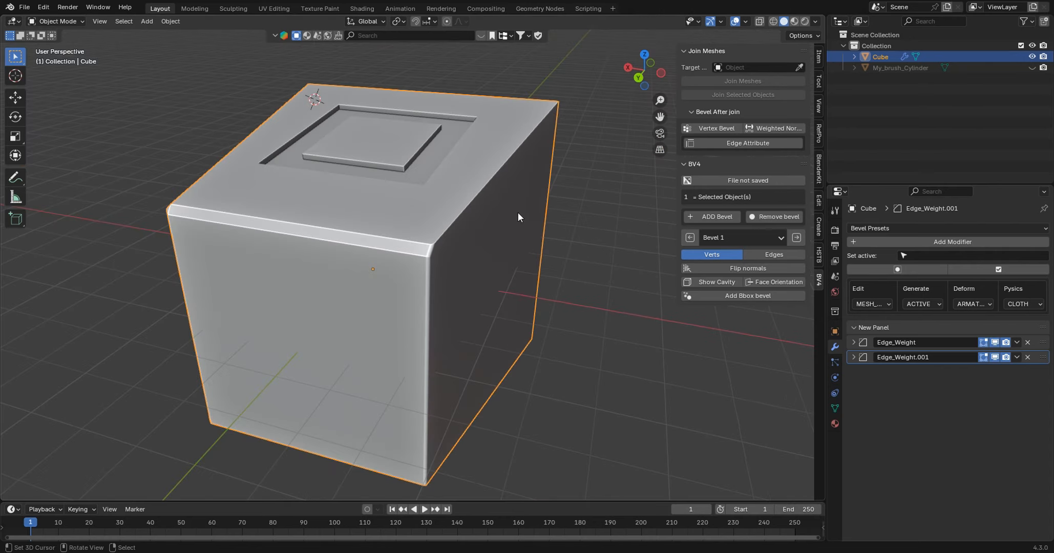